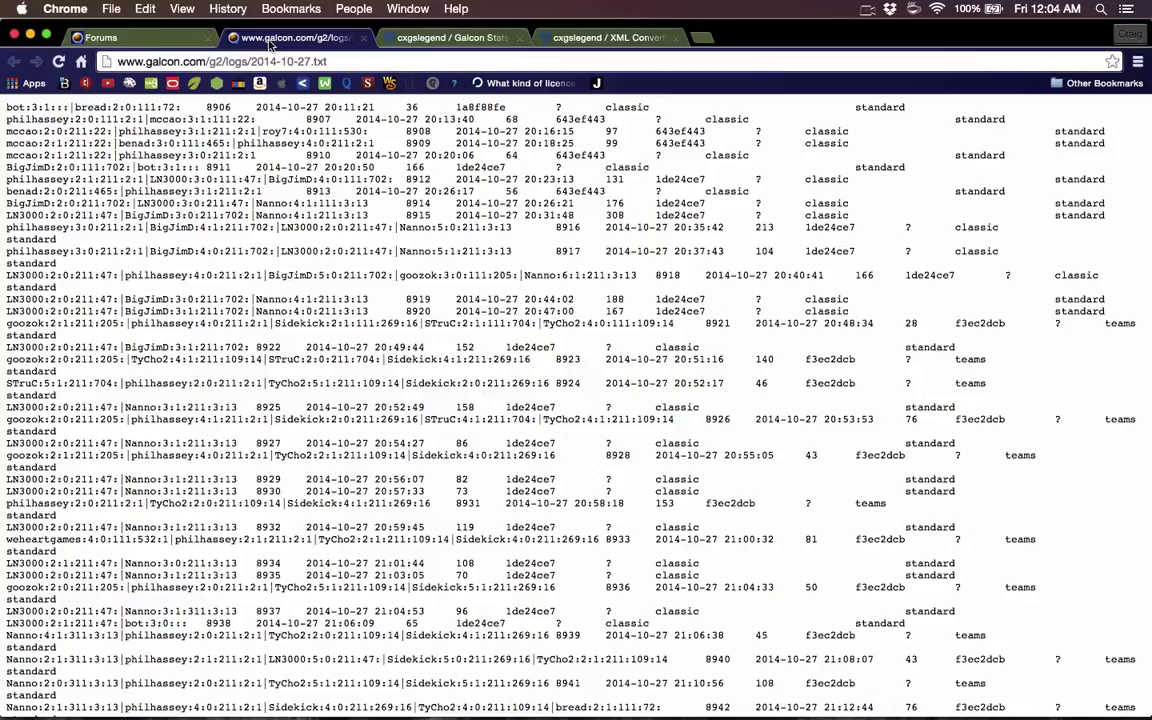
pyautogui.tripleClick(375, 250)
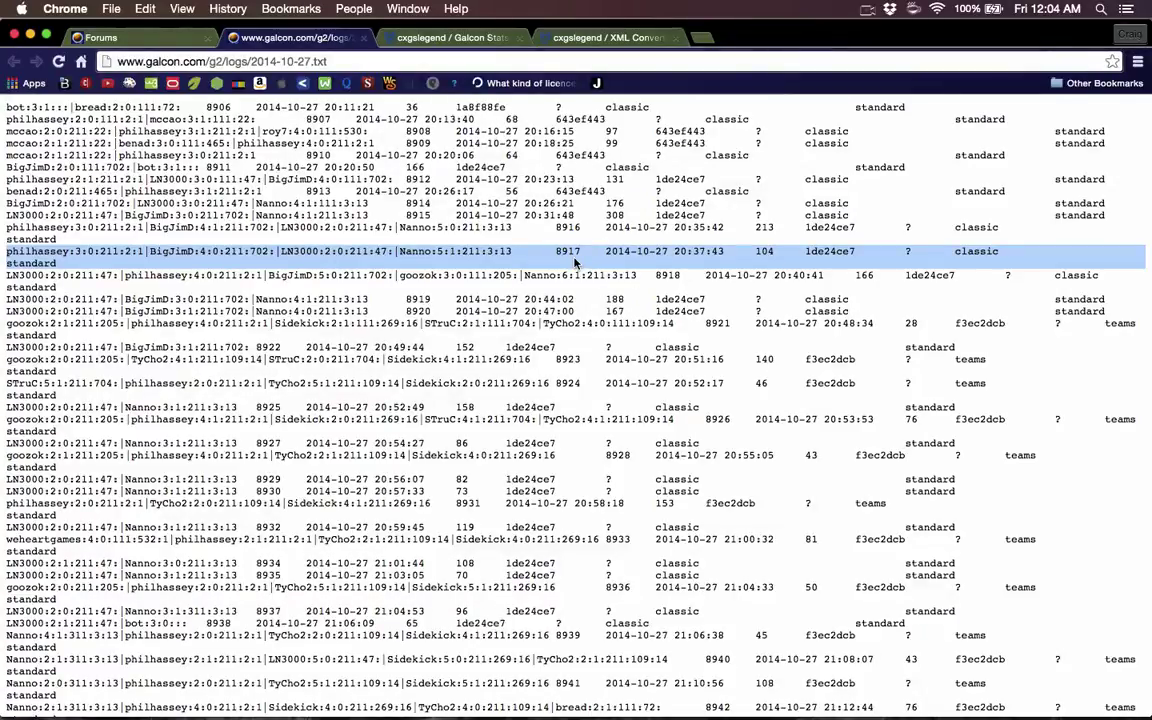
pyautogui.click(422, 178)
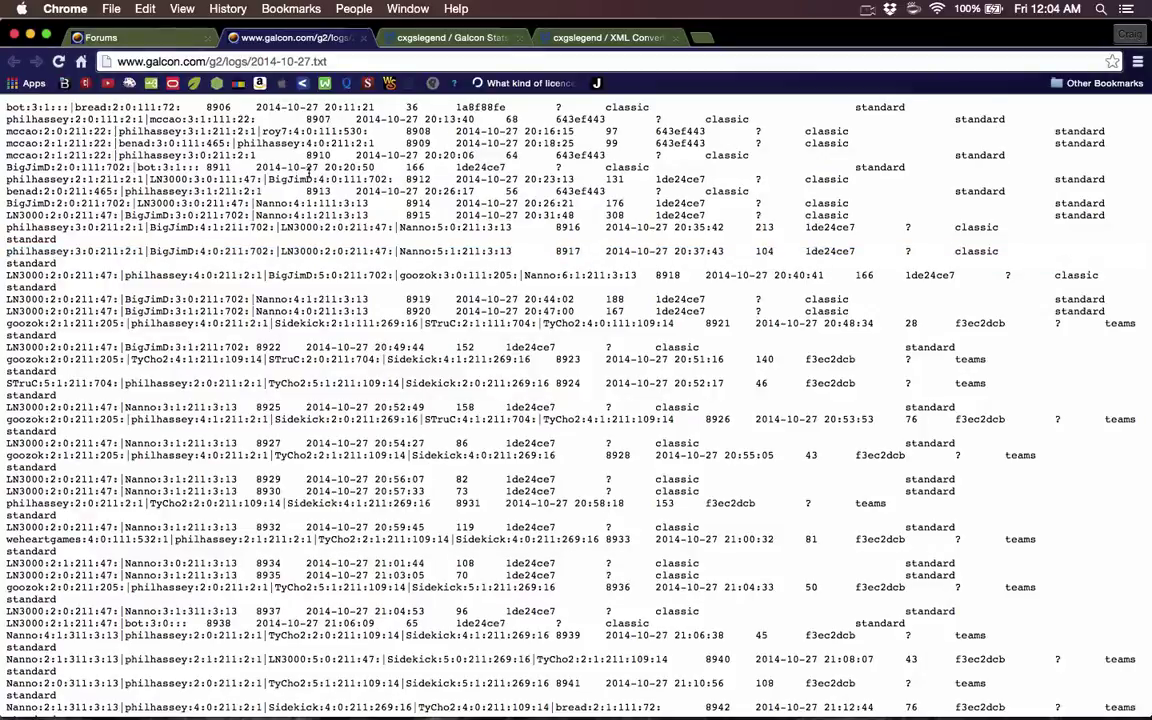
pyautogui.click(256, 57)
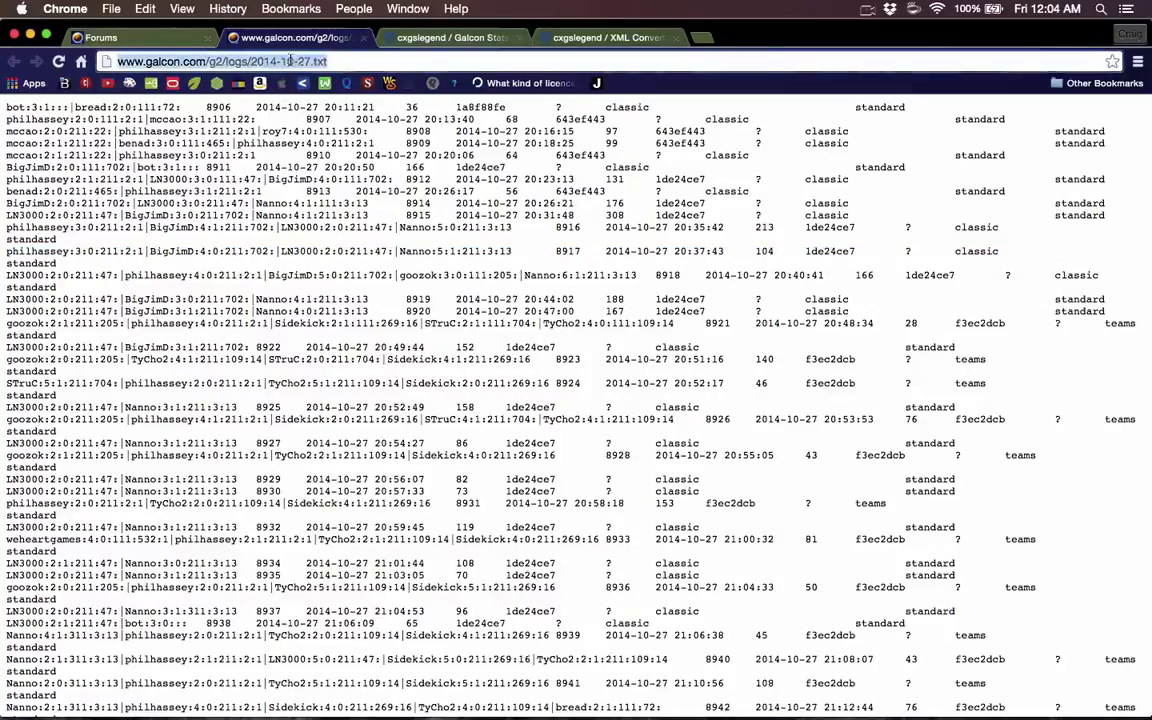
pyautogui.click(283, 61)
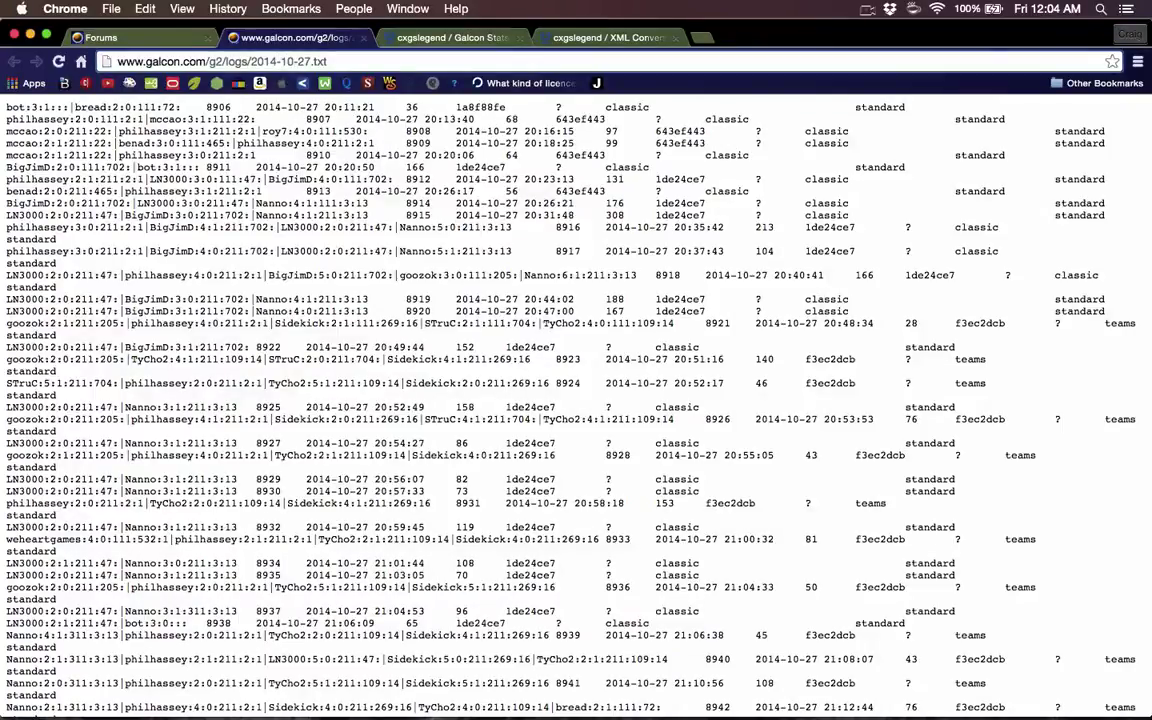
pyautogui.press('BackSpace')
pyautogui.write('5')
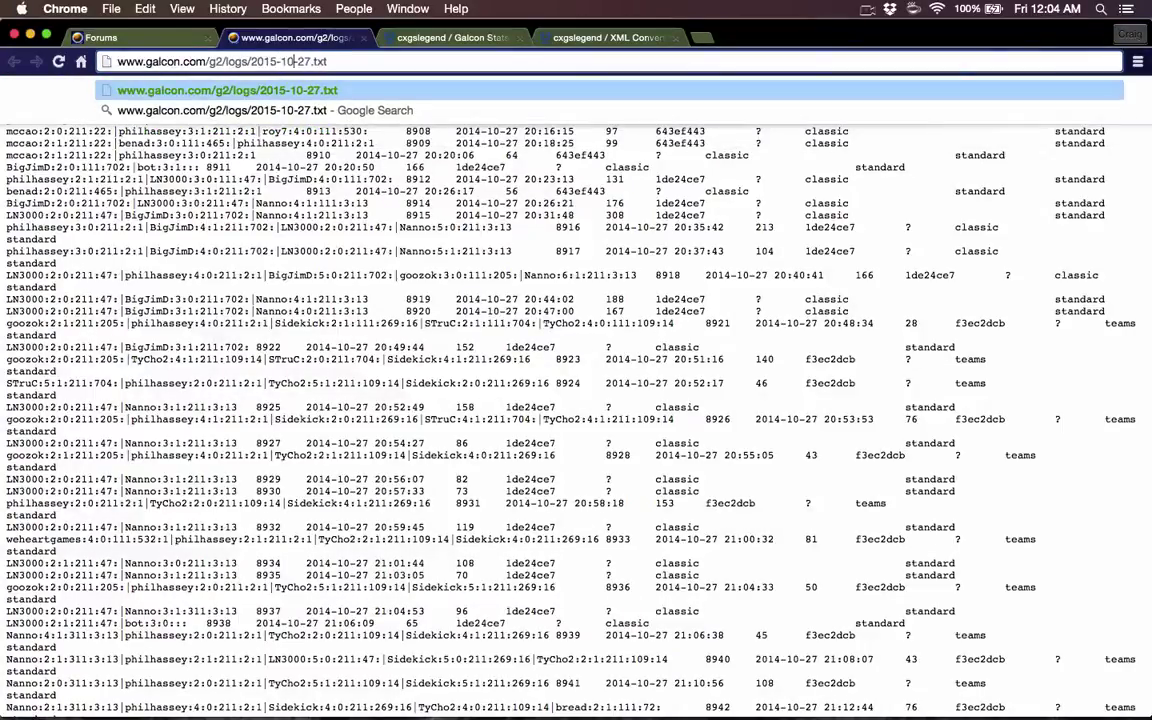
pyautogui.press('BackSpace')
pyautogui.press('BackSpace')
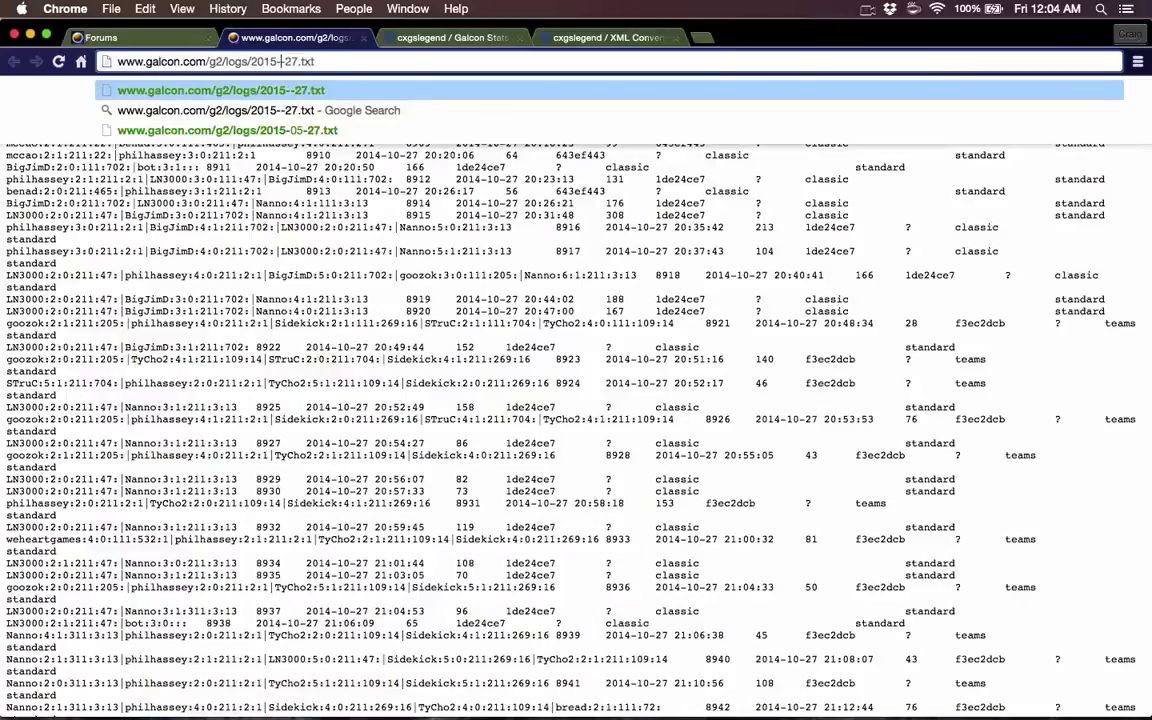
pyautogui.write('05')
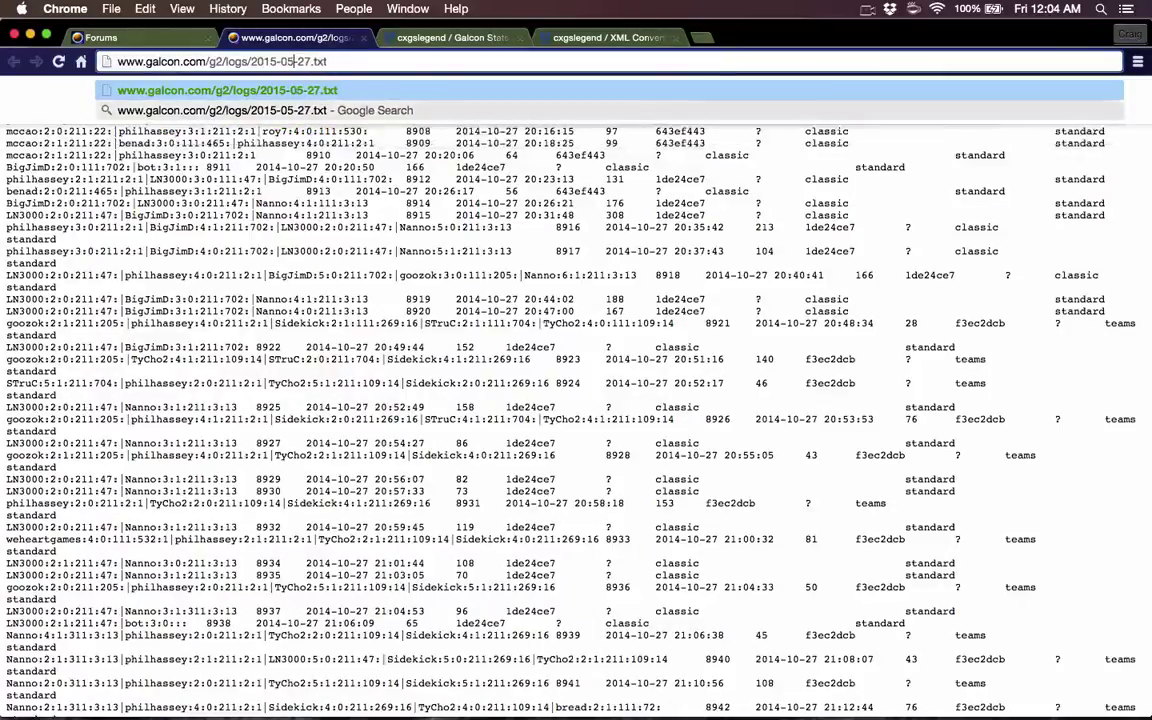
pyautogui.press('Return')
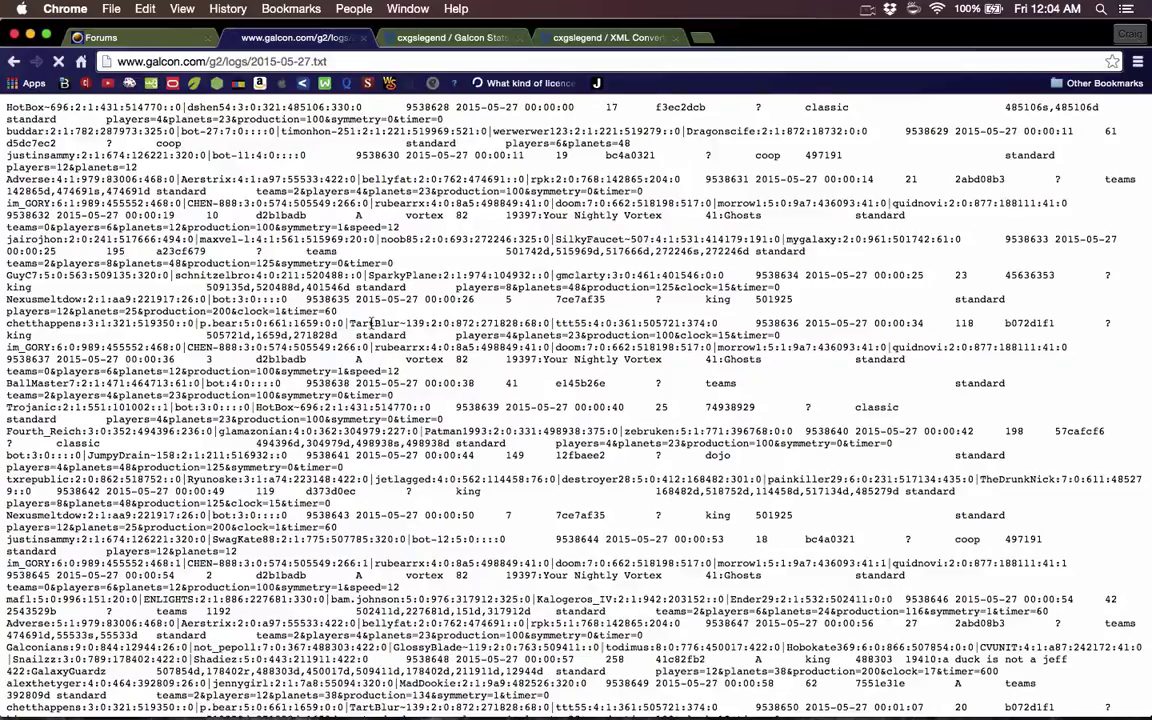
pyautogui.scroll(-4, 371, 323)
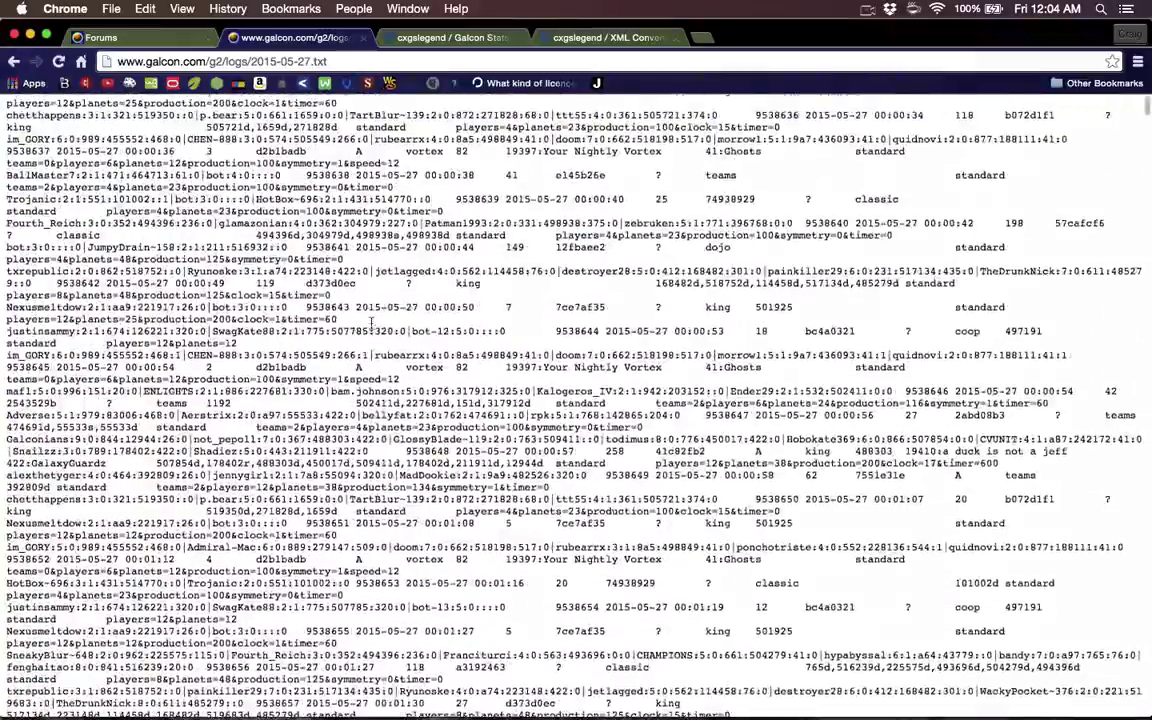
pyautogui.scroll(-20, 371, 323)
pyautogui.tripleClick(371, 326)
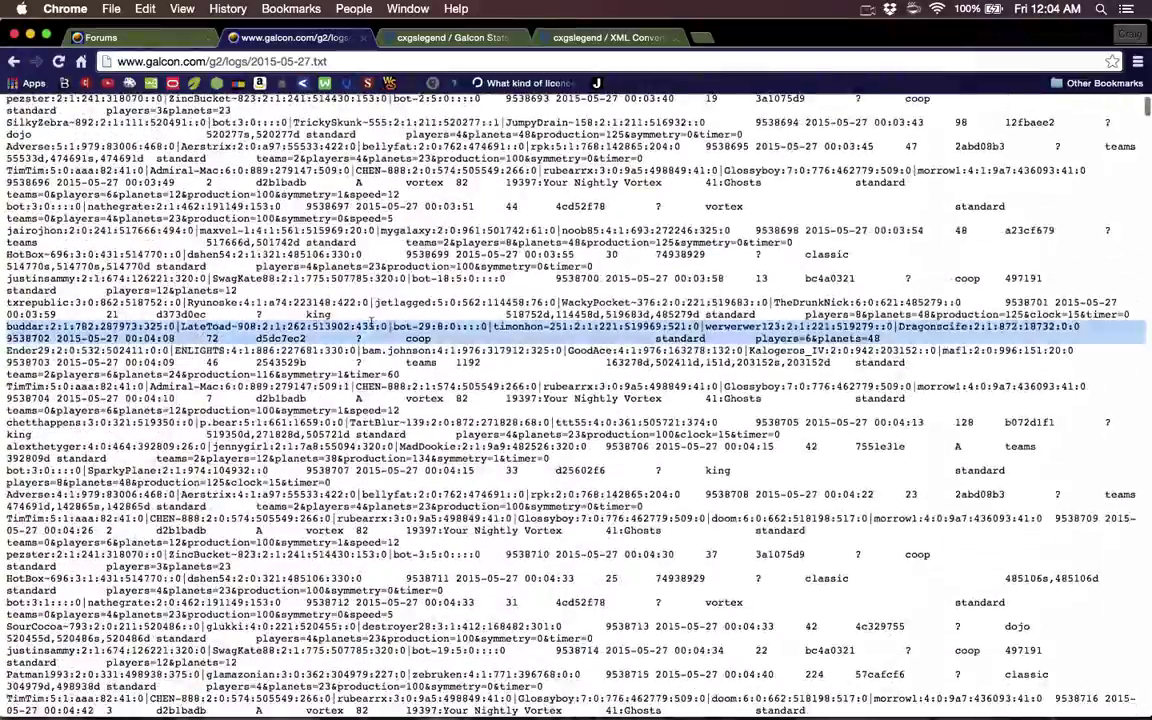
# Step: Switch to Eclipse and run the GalconStatsFX application from Main.java
pyautogui.hotkey('ctrl', 'Up')
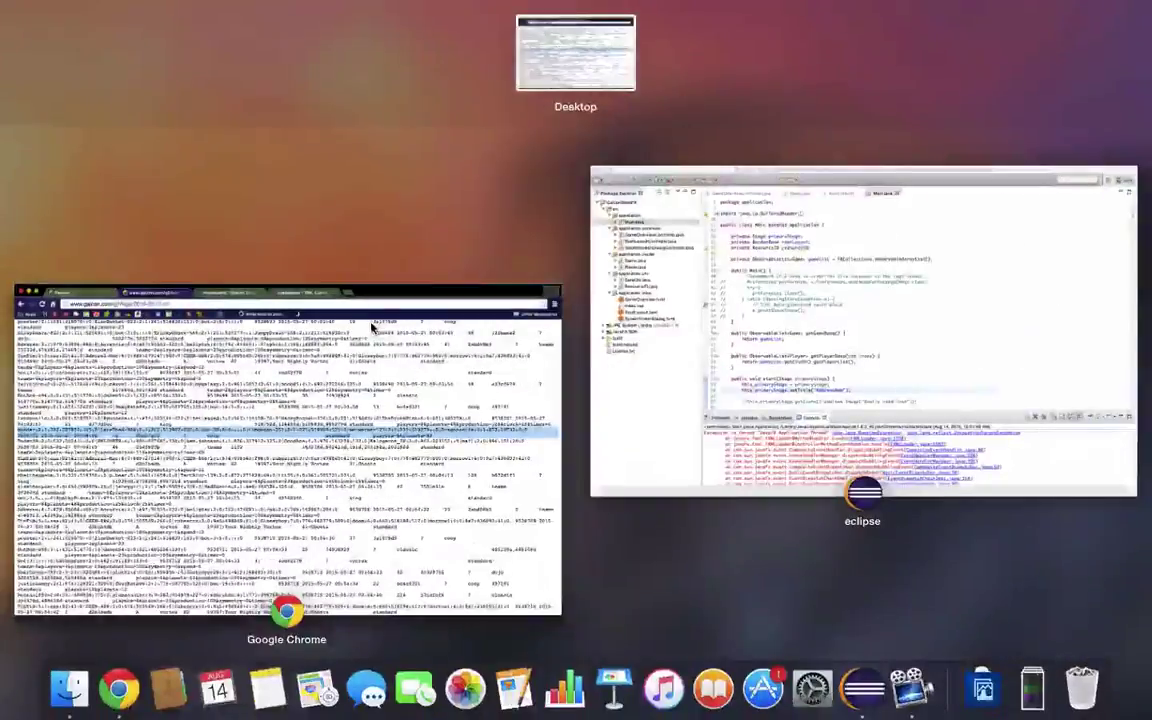
pyautogui.click(595, 364)
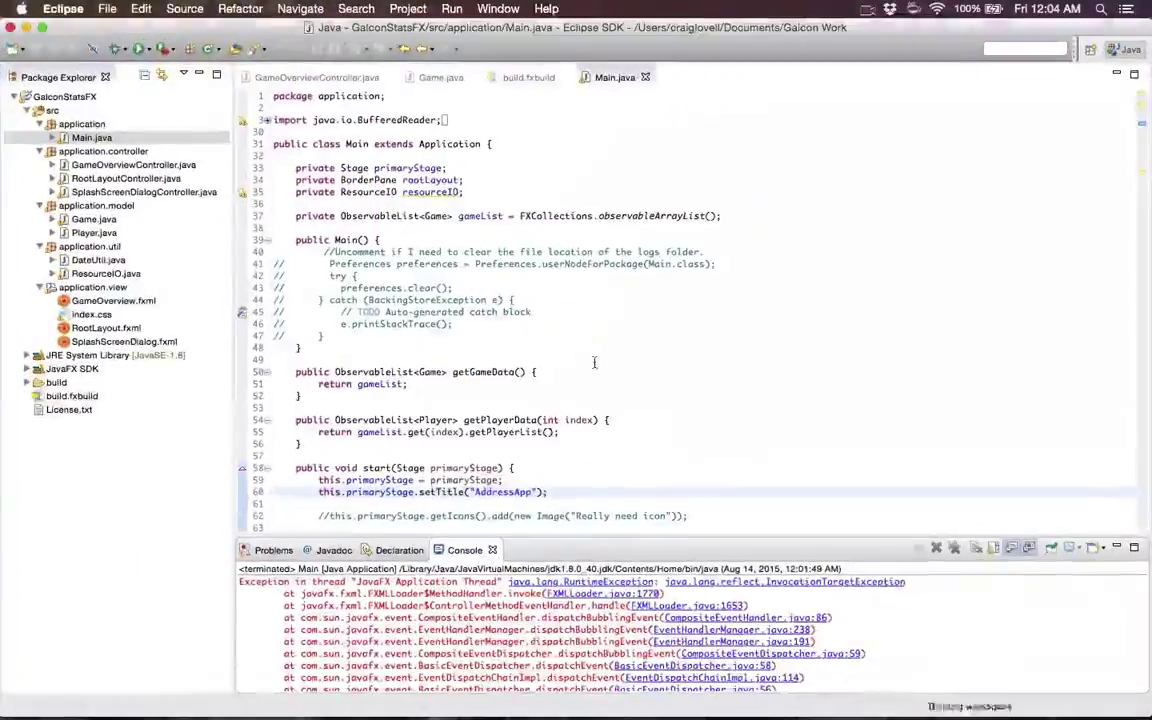
pyautogui.click(139, 52)
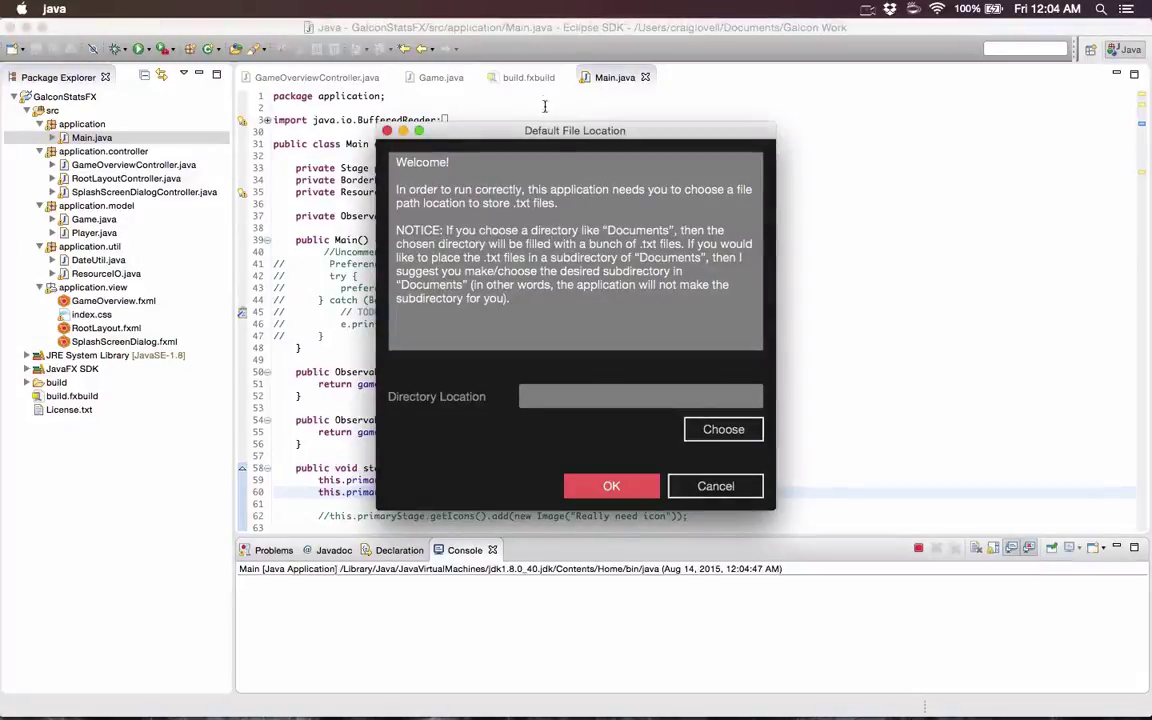
# Step: Choose the Galcon Text Files folder on the Desktop as the default directory location and accept it
pyautogui.moveTo(555, 135); pyautogui.dragTo(477, 169)
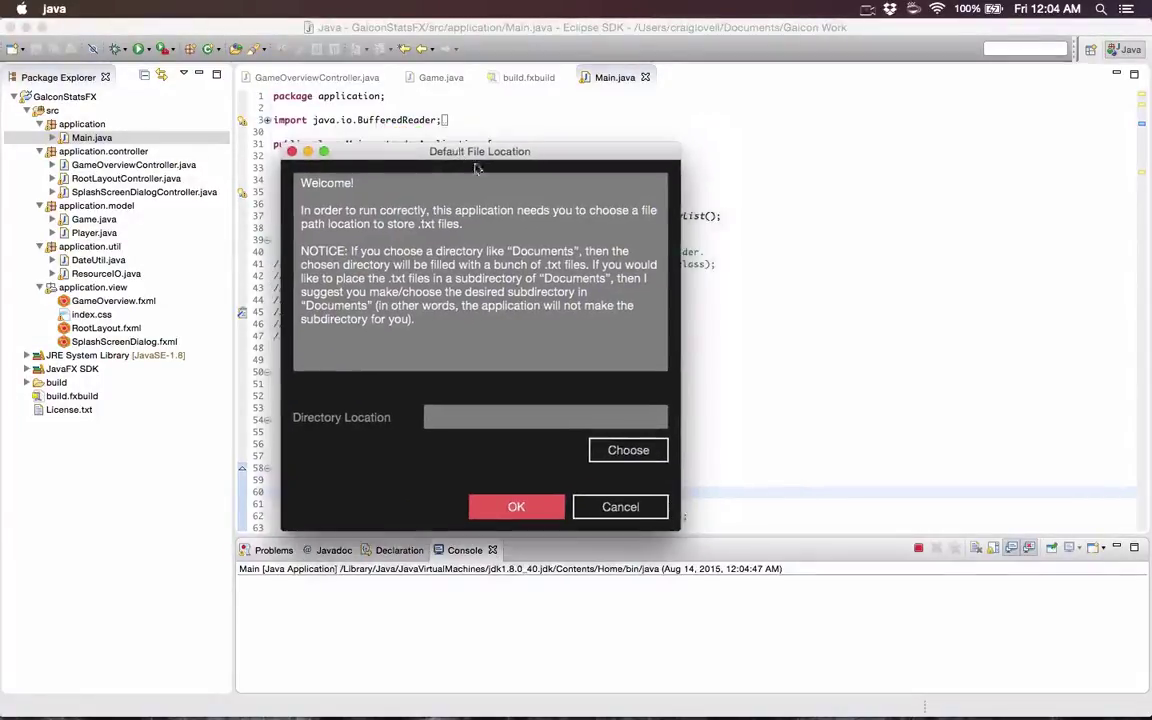
pyautogui.click(645, 451)
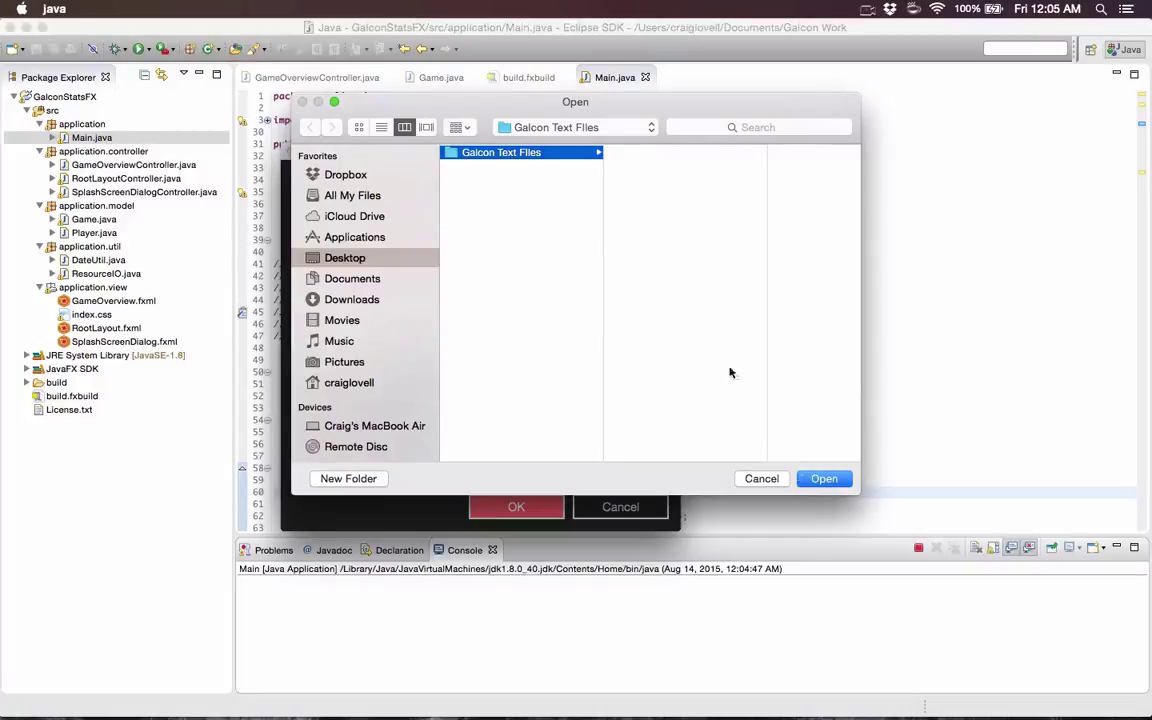
pyautogui.click(822, 479)
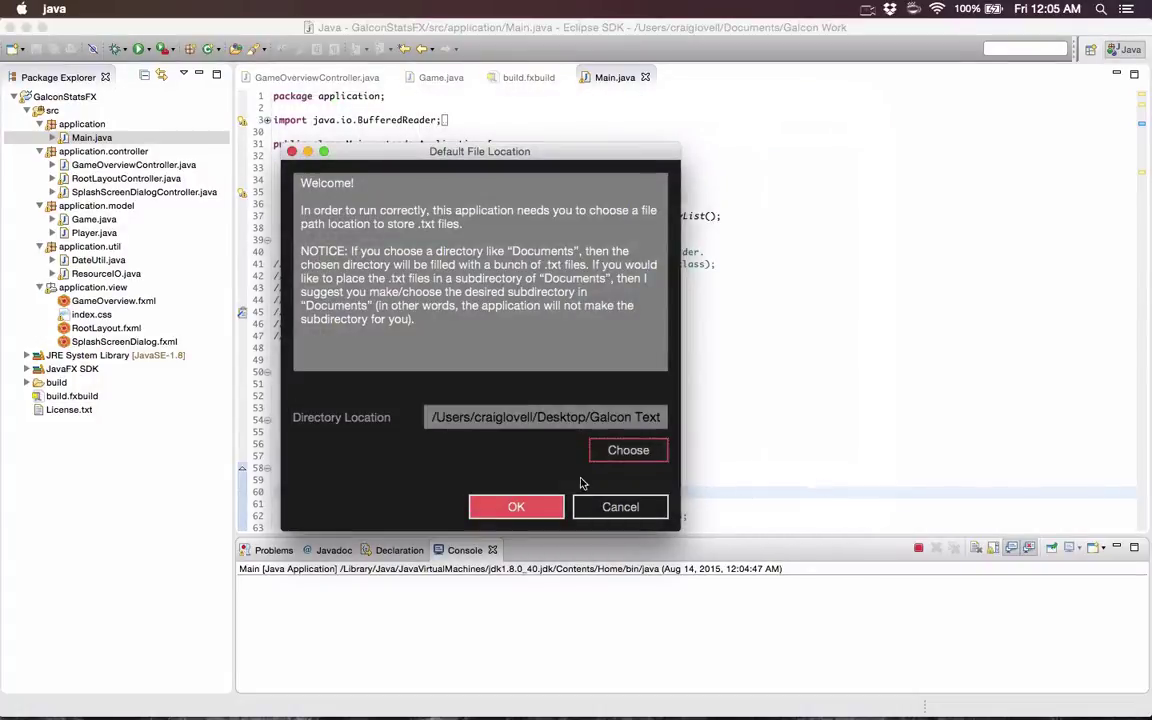
pyautogui.click(535, 510)
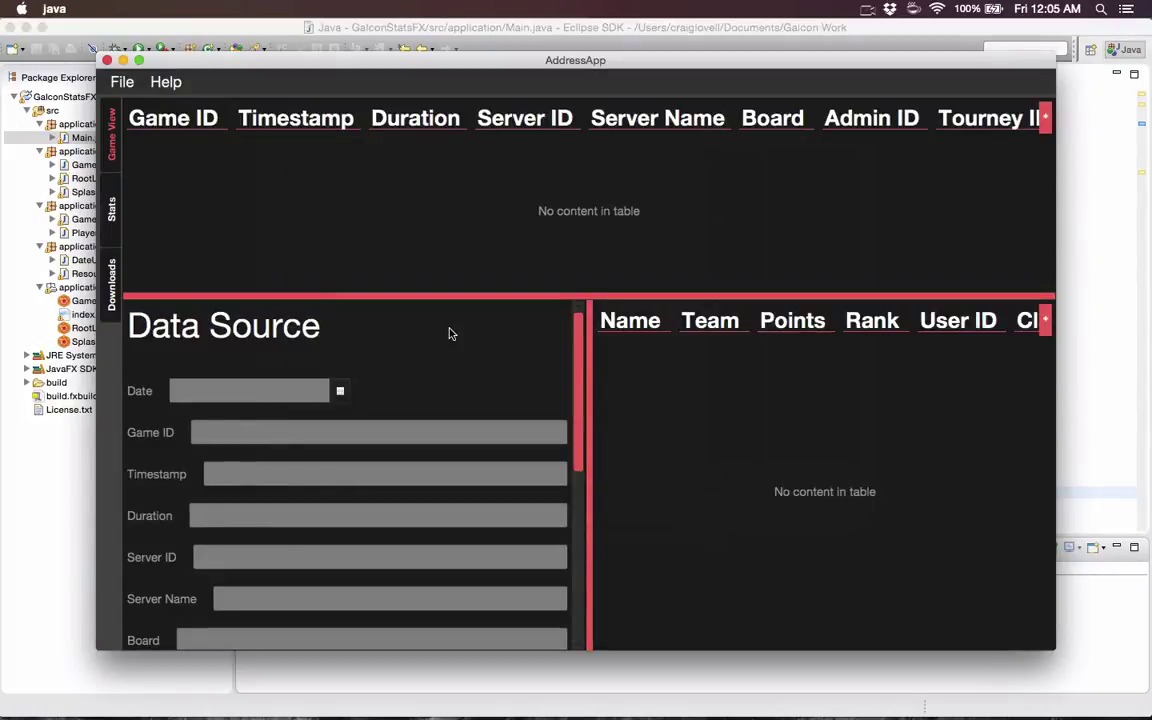
# Step: Switch to Chrome and save the open log page as 2015-05-27.txt in the Galcon Text Files folder
pyautogui.hotkey('ctrl', 'Up')
pyautogui.click(274, 199)
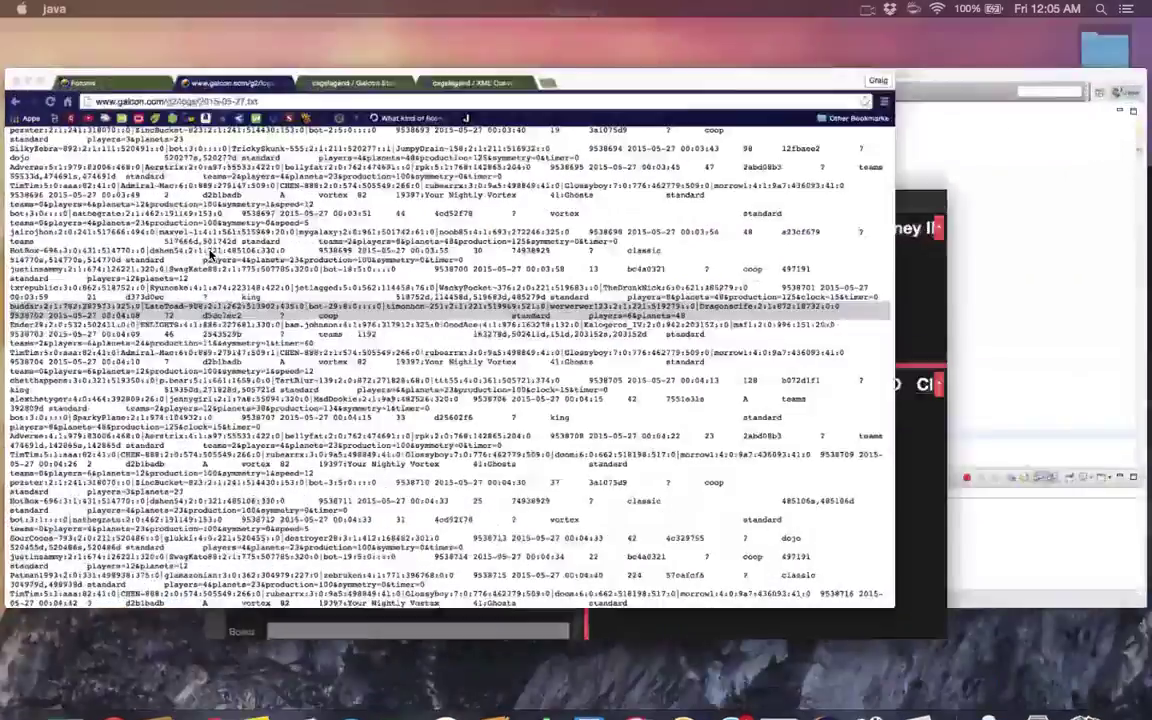
pyautogui.rightClick(483, 201)
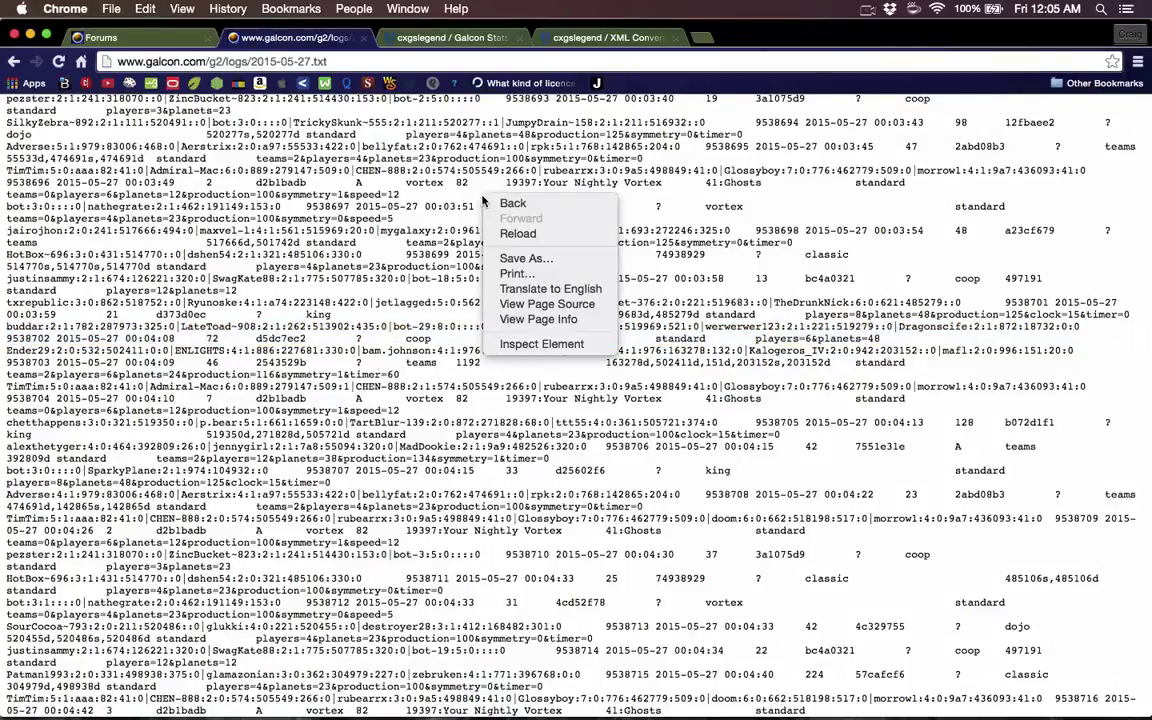
pyautogui.click(522, 259)
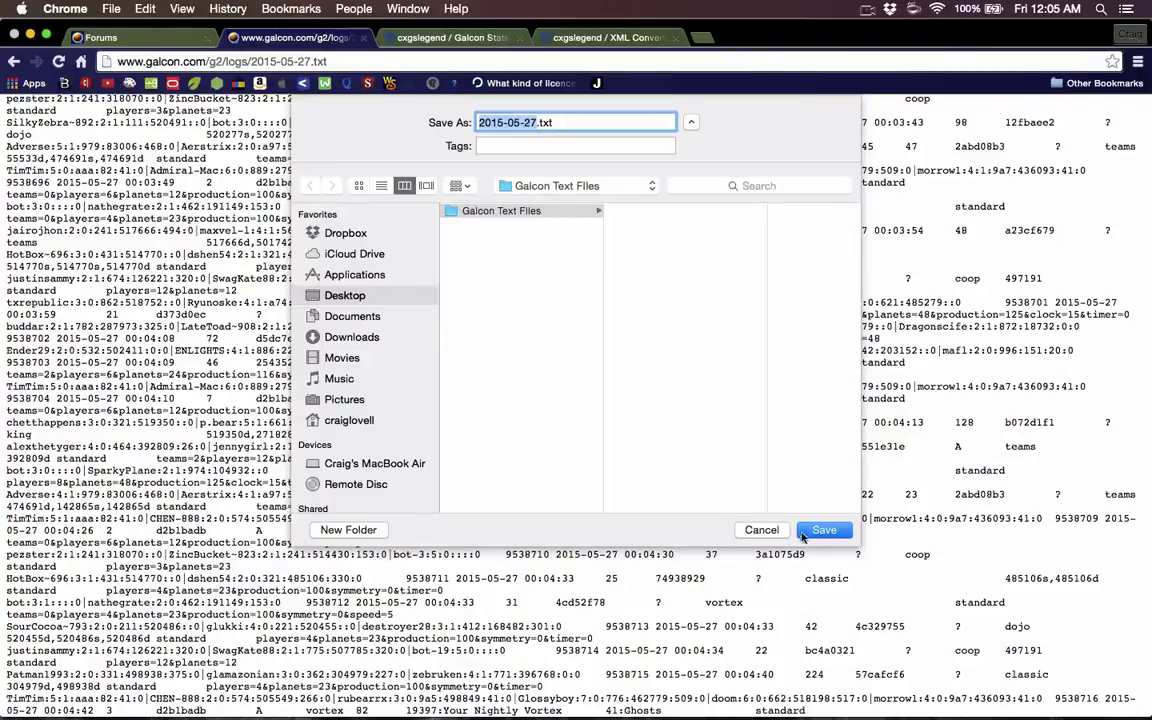
pyautogui.click(822, 530)
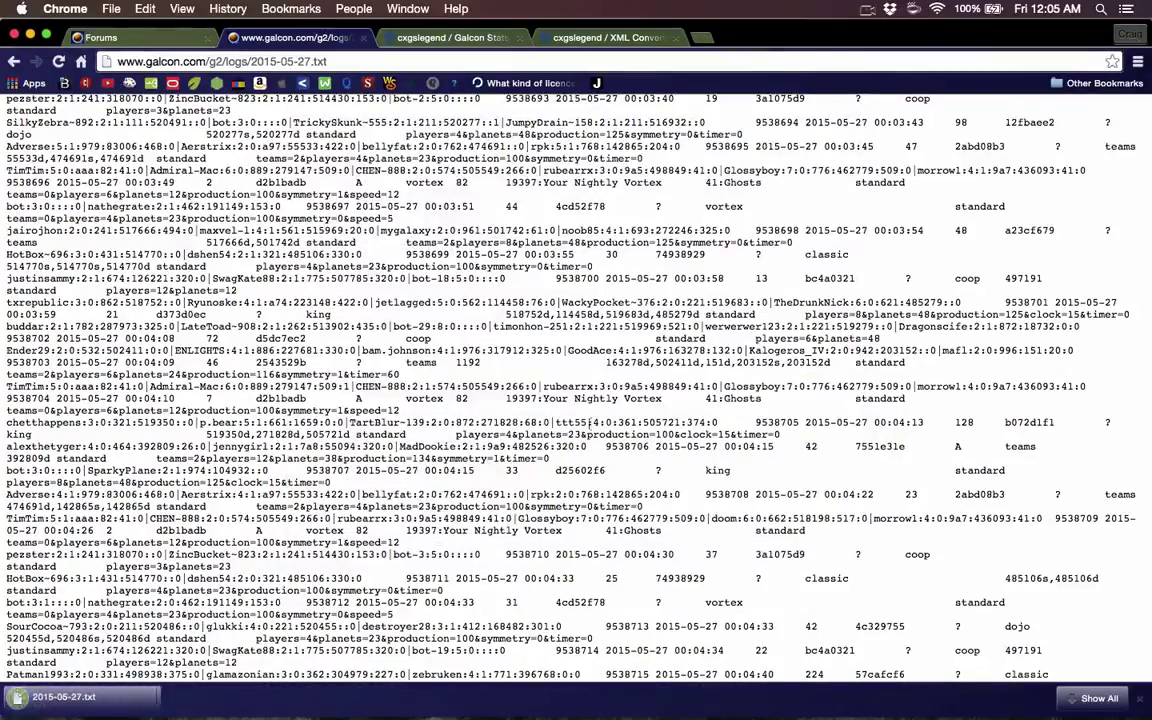
pyautogui.moveTo(1130, 685)
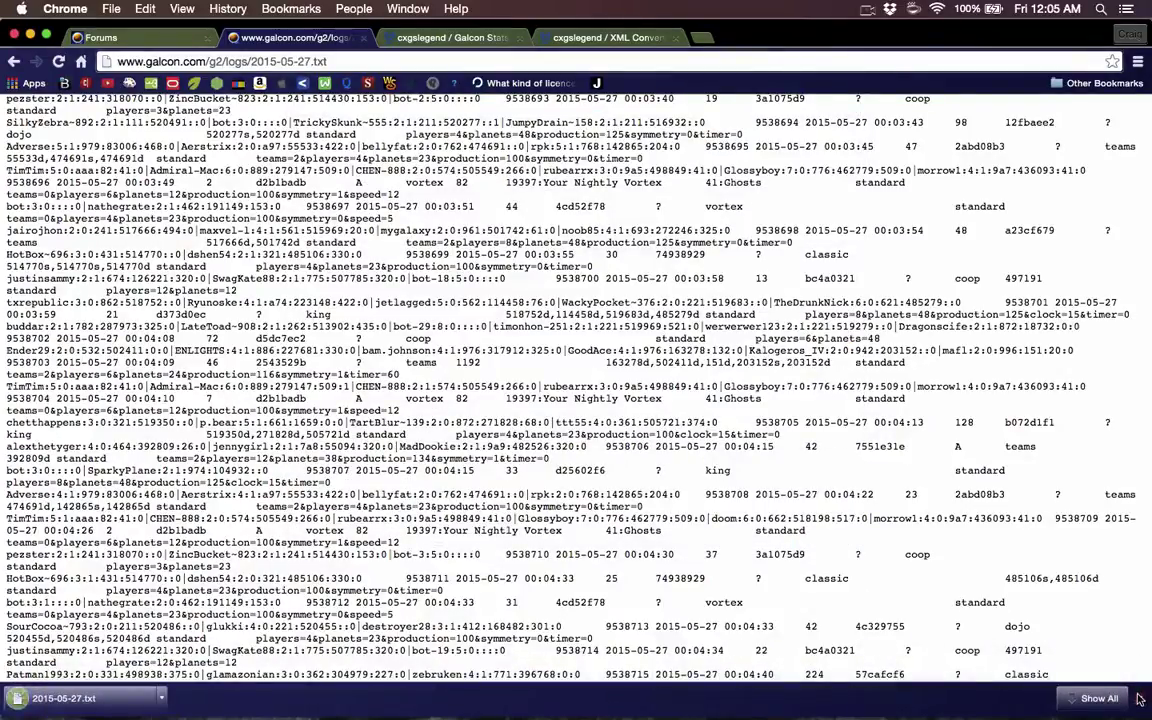
pyautogui.hotkey('ctrl', 'Up')
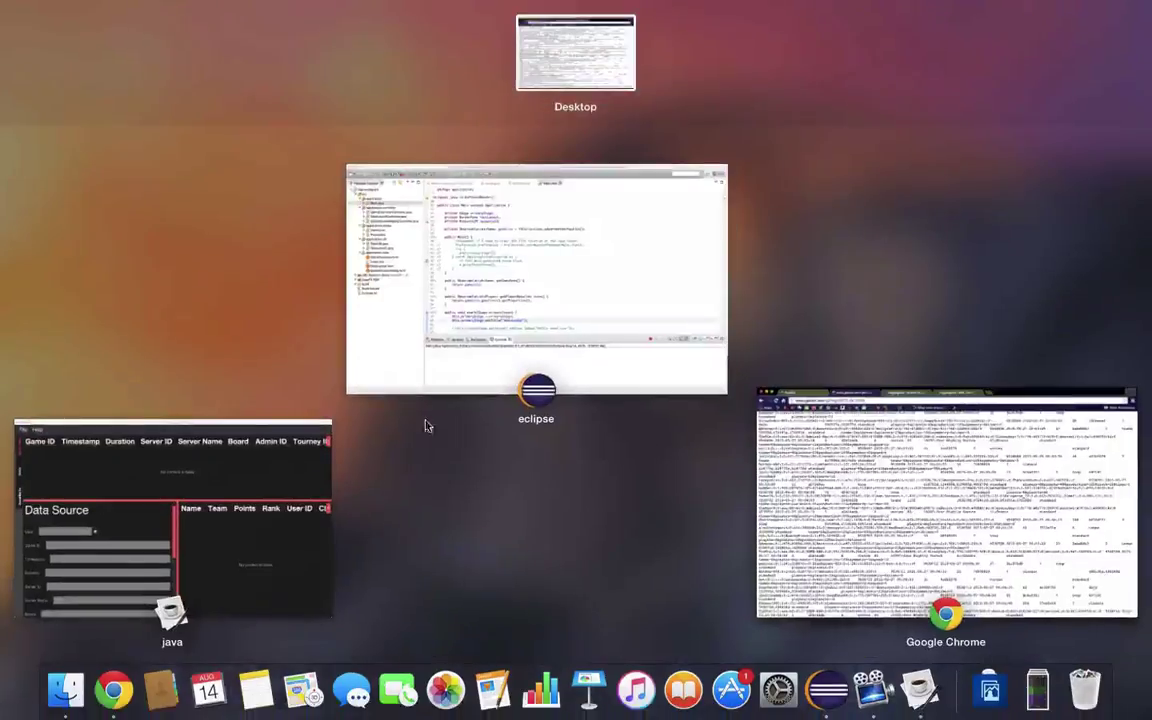
pyautogui.click(240, 450)
pyautogui.scroll(-1, 350, 411)
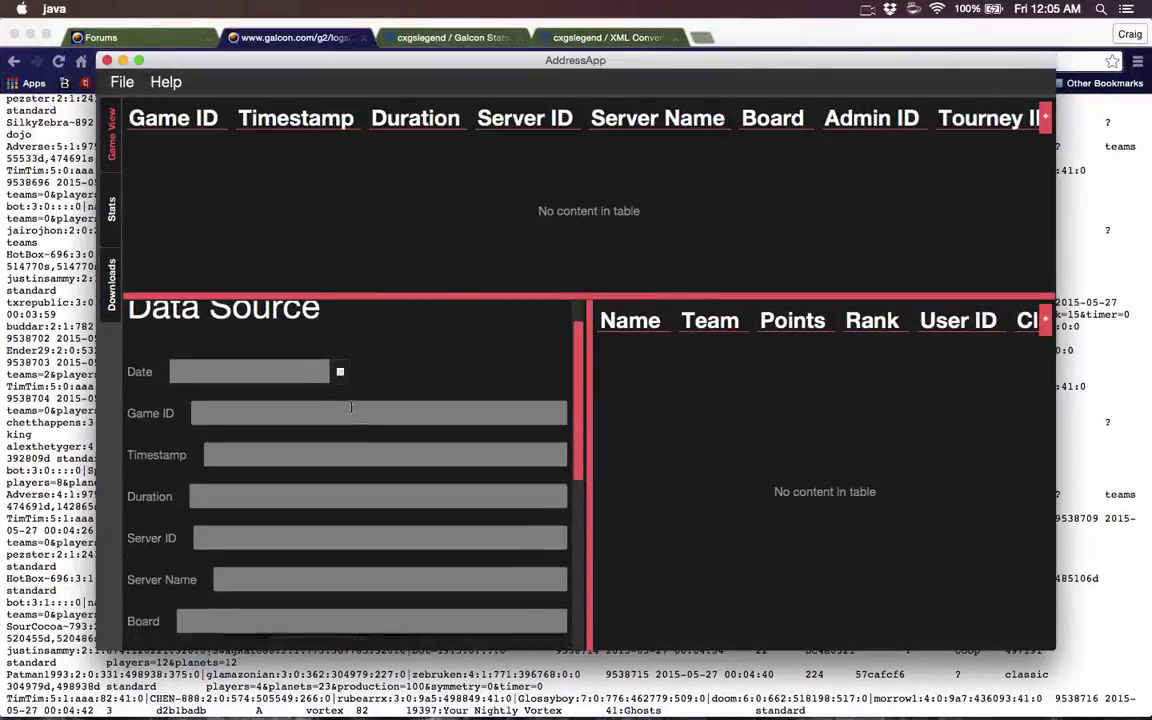
pyautogui.click(339, 373)
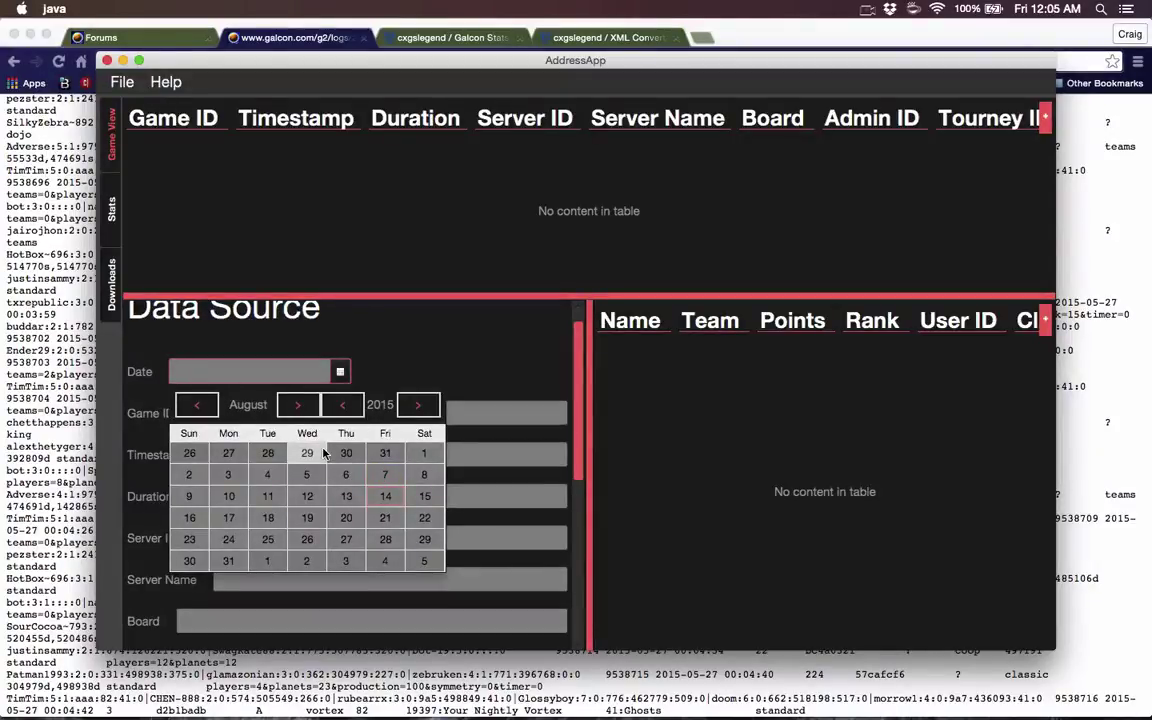
pyautogui.click(202, 408)
pyautogui.click(202, 408)
pyautogui.click(202, 408)
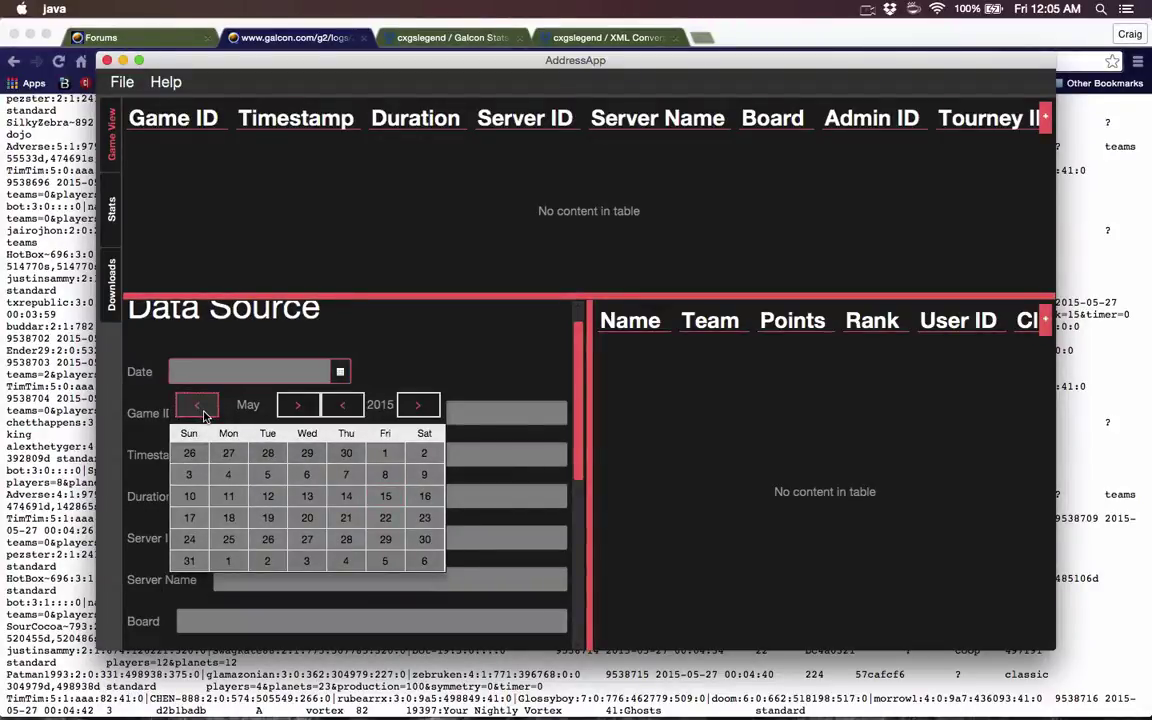
pyautogui.click(202, 408)
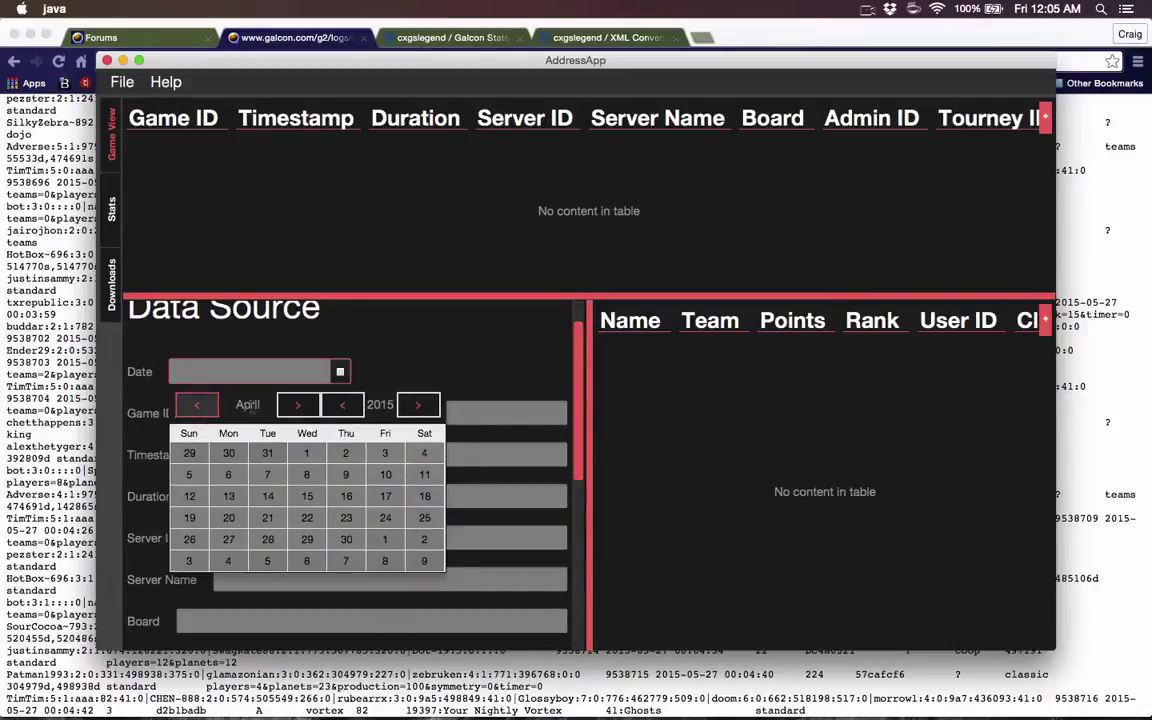
pyautogui.click(297, 405)
pyautogui.hotkey('ctrl', 'Up')
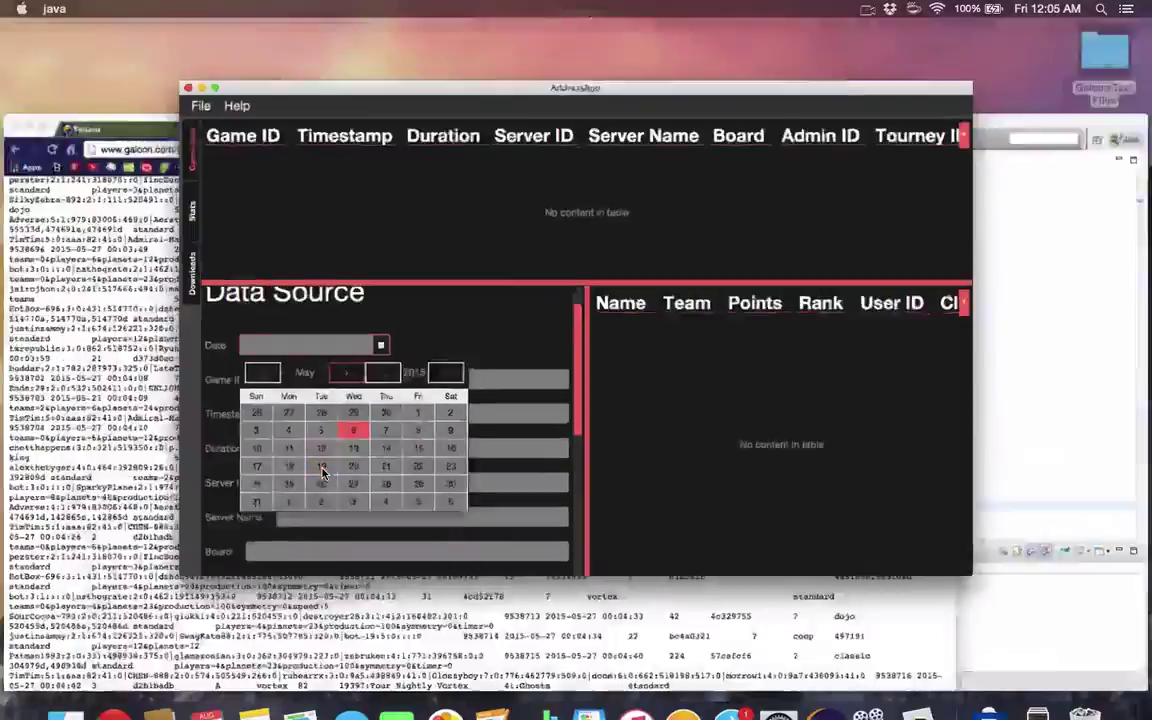
pyautogui.click(237, 476)
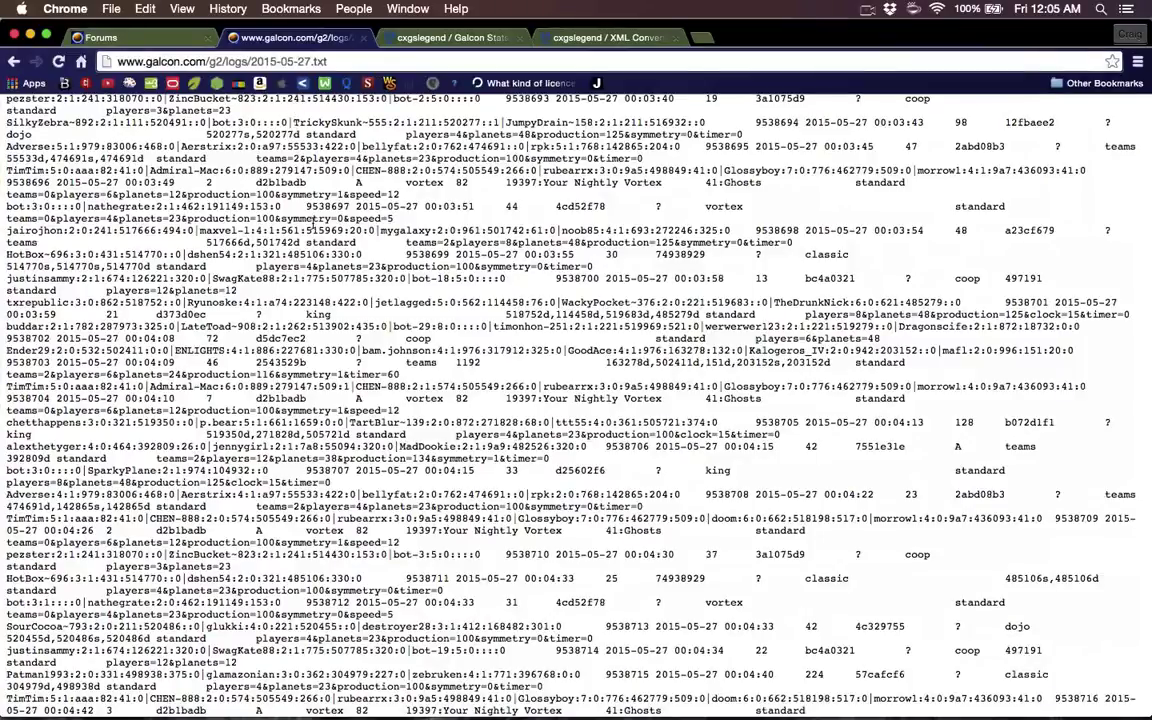
# Step: Switch to the AddressApp window, set the Data Source date to 5/27/2015, and browse the game table
pyautogui.hotkey('ctrl', 'Up')
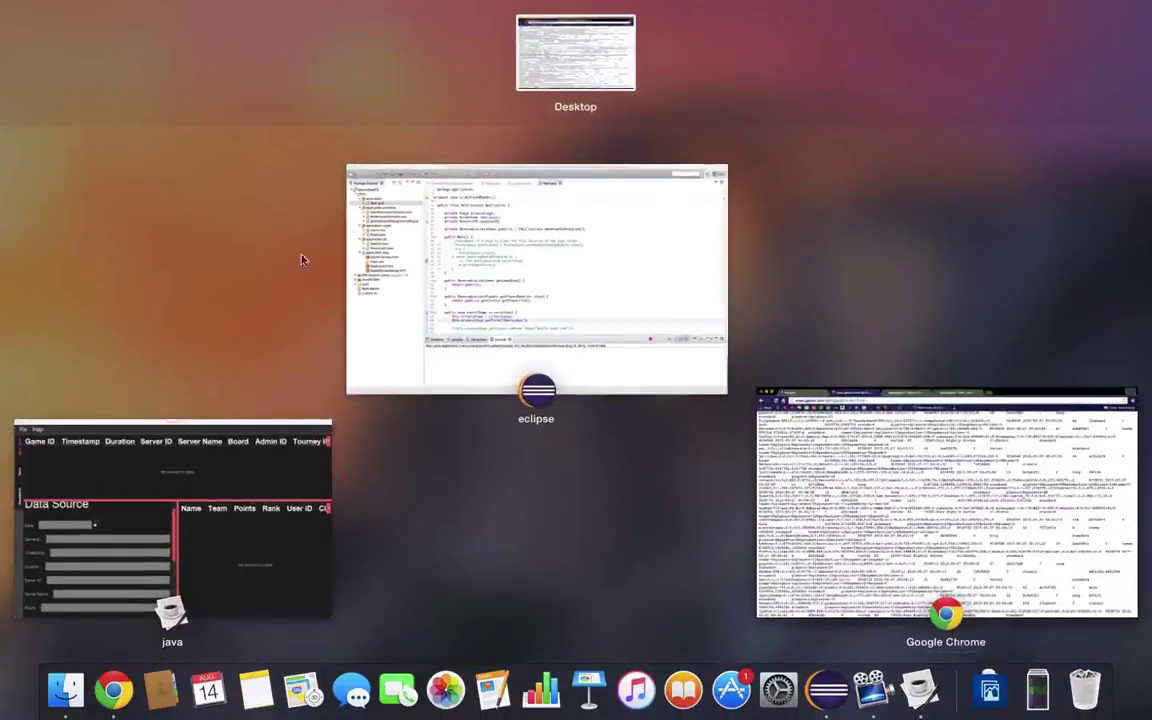
pyautogui.click(206, 490)
pyautogui.click(338, 373)
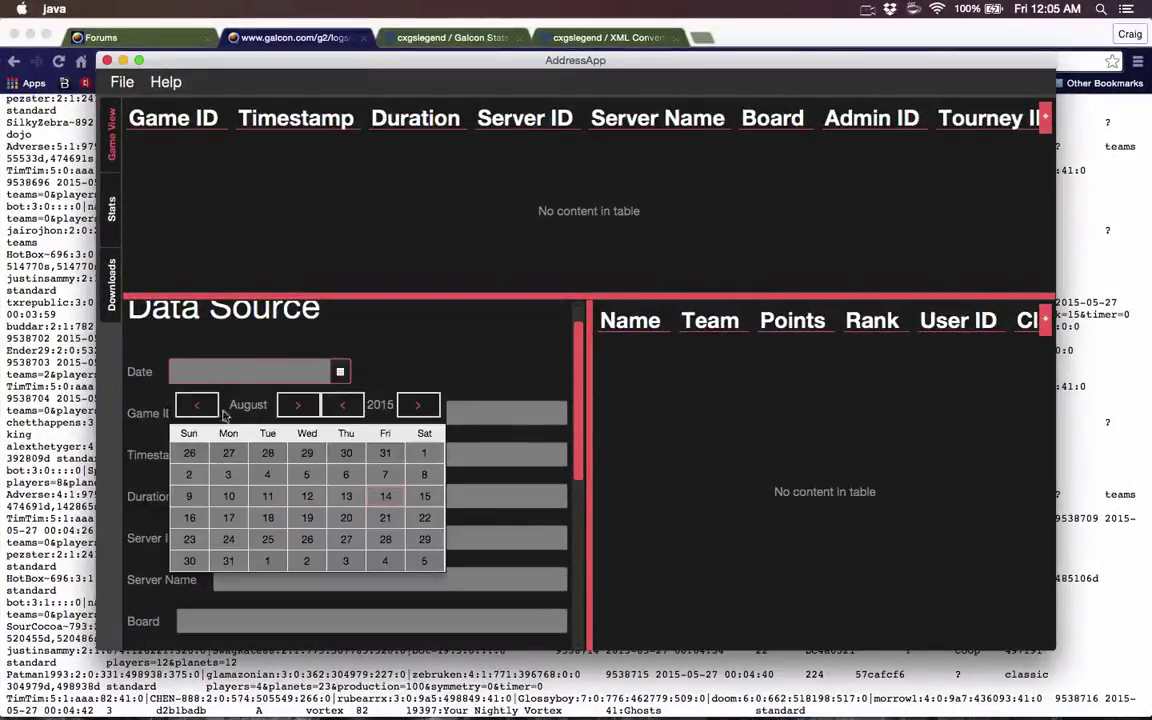
pyautogui.click(200, 408)
pyautogui.click(200, 408)
pyautogui.click(200, 408)
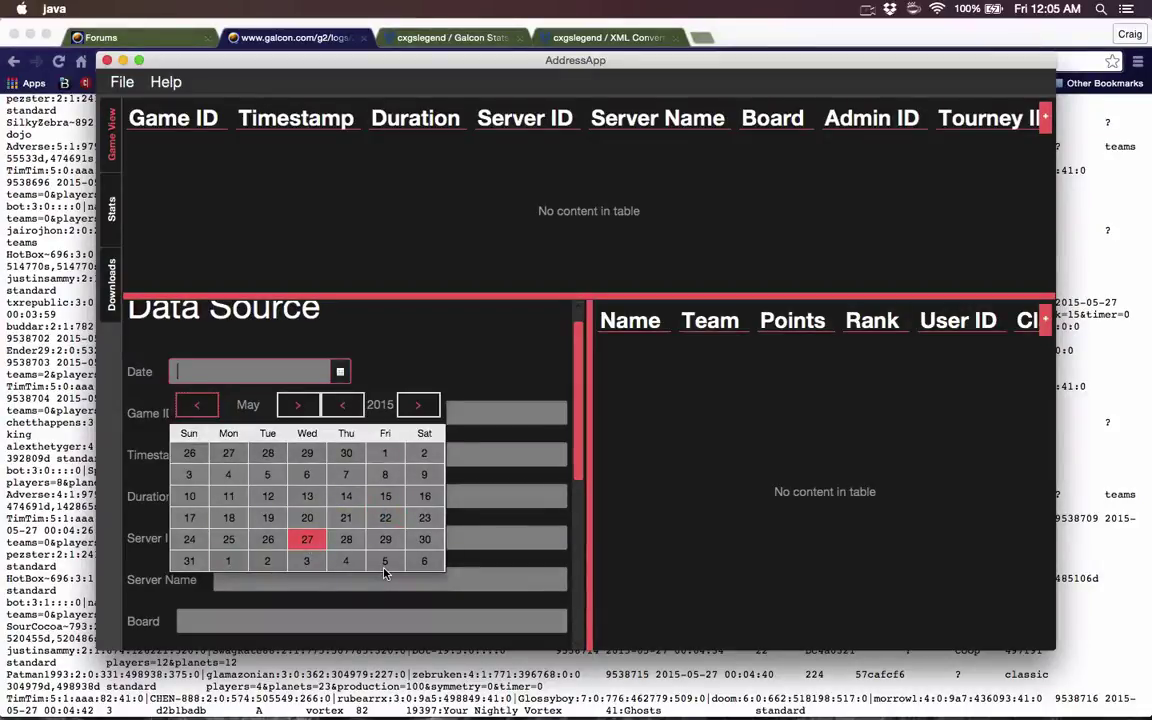
pyautogui.press('Return')
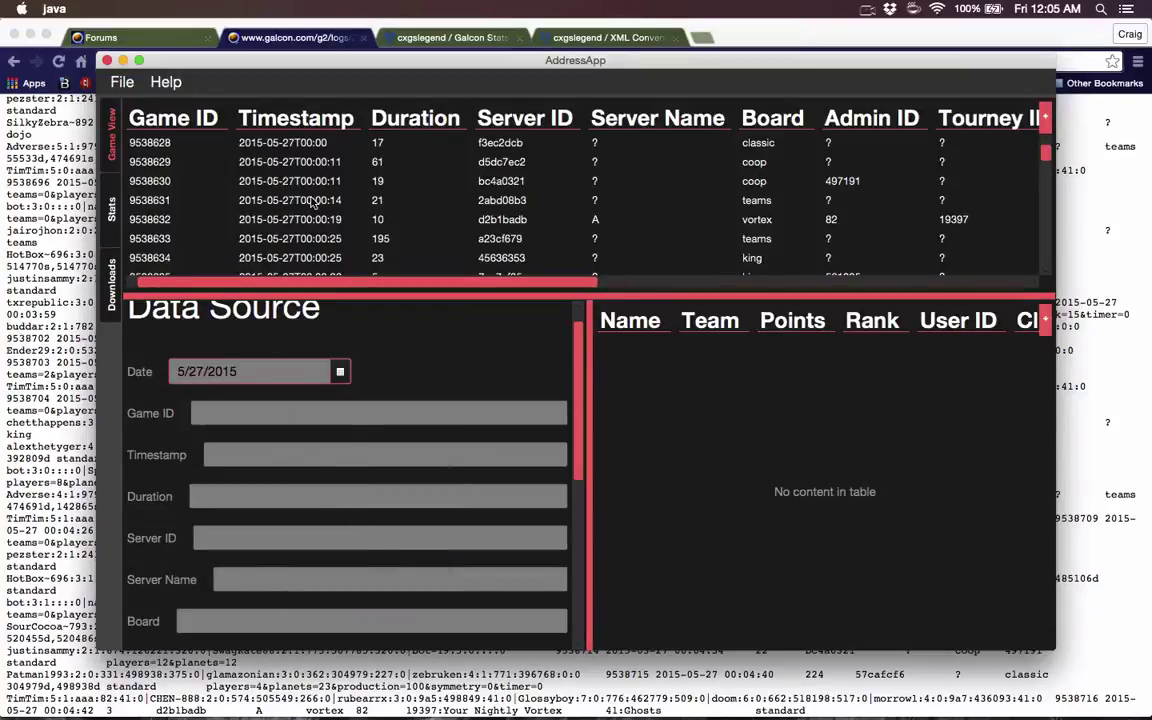
pyautogui.scroll(-10, 300, 195)
pyautogui.scroll(-20, 312, 202)
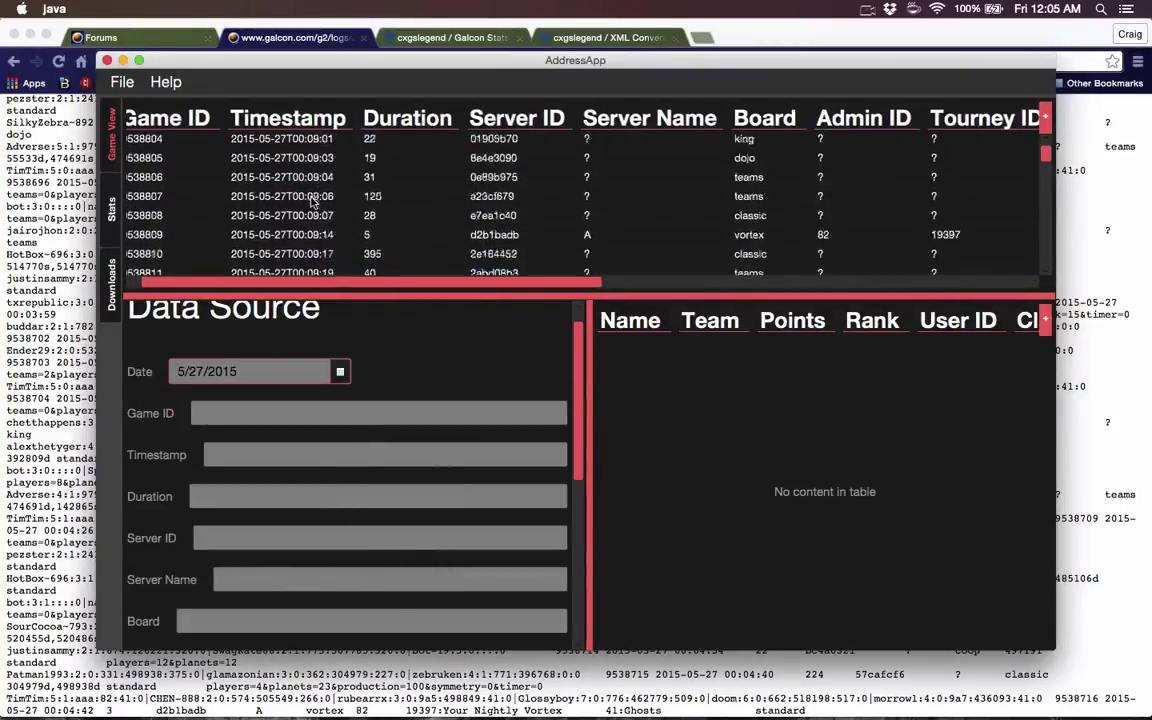
pyautogui.scroll(-10, 312, 202)
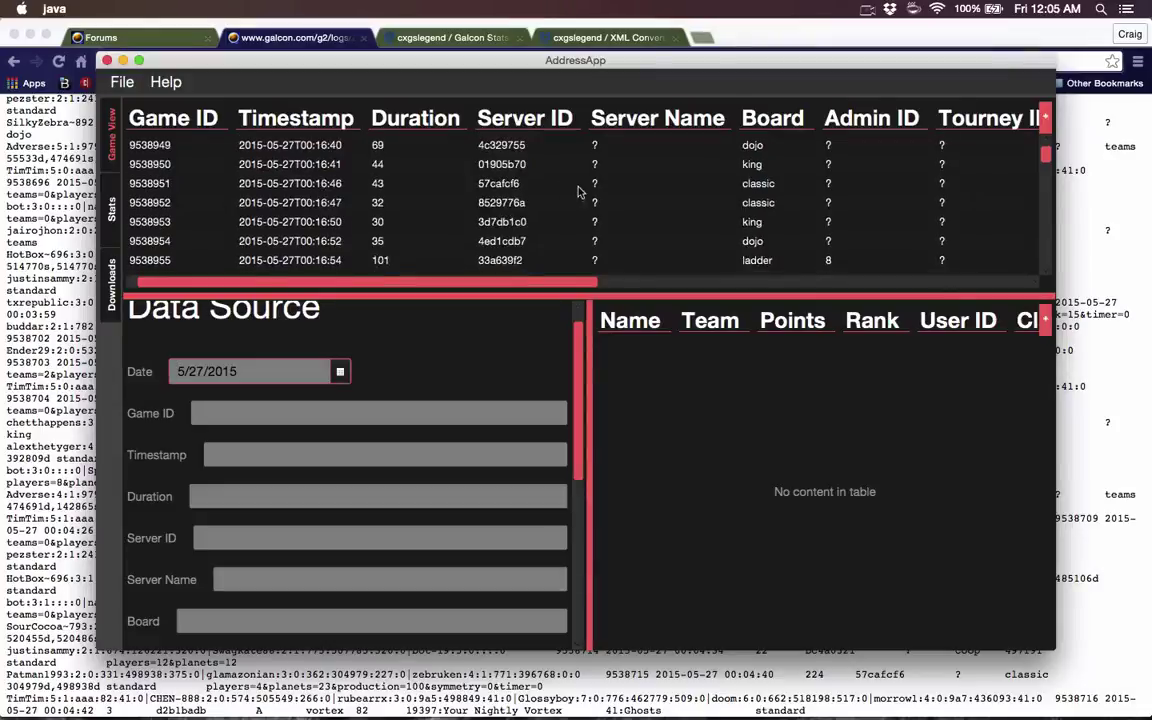
# Step: Look through the games loaded for 5/27/2015 in the game table and the filter fields under Data Source
pyautogui.moveTo(1047, 152)
pyautogui.mouseDown()
pyautogui.moveTo(1045, 228)
pyautogui.moveTo(1045, 153)
pyautogui.mouseUp()
pyautogui.scroll(-10, 864, 226)
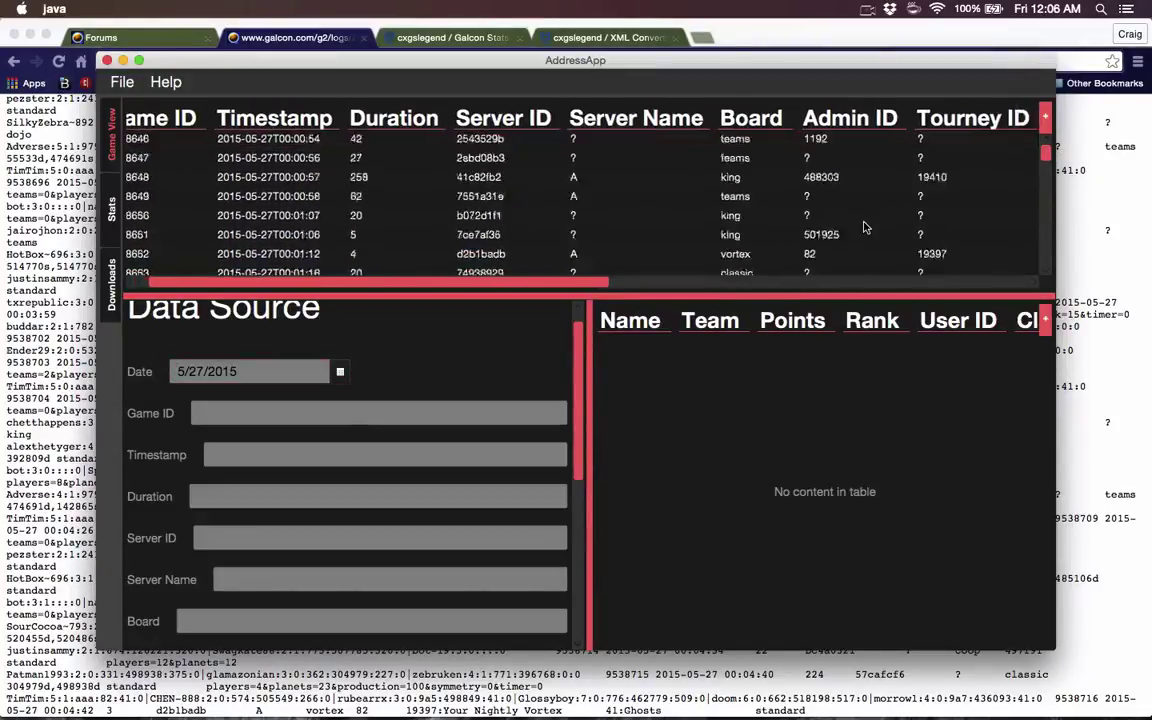
pyautogui.scroll(-20, 864, 226)
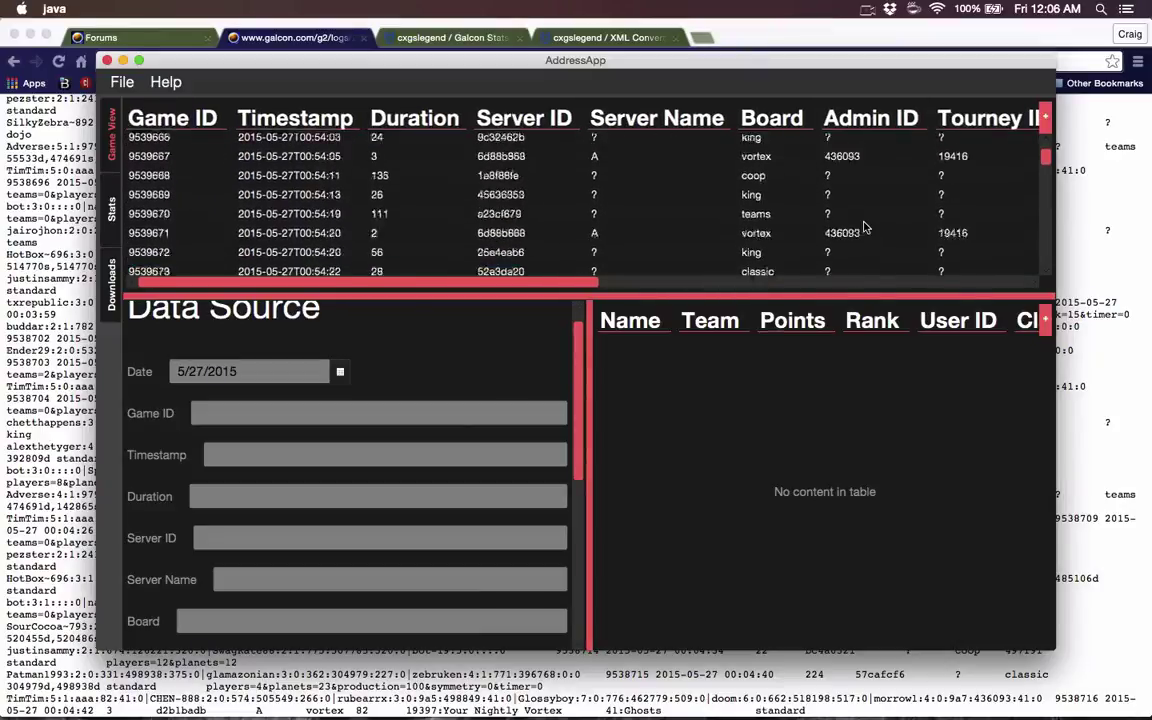
pyautogui.scroll(-15, 866, 228)
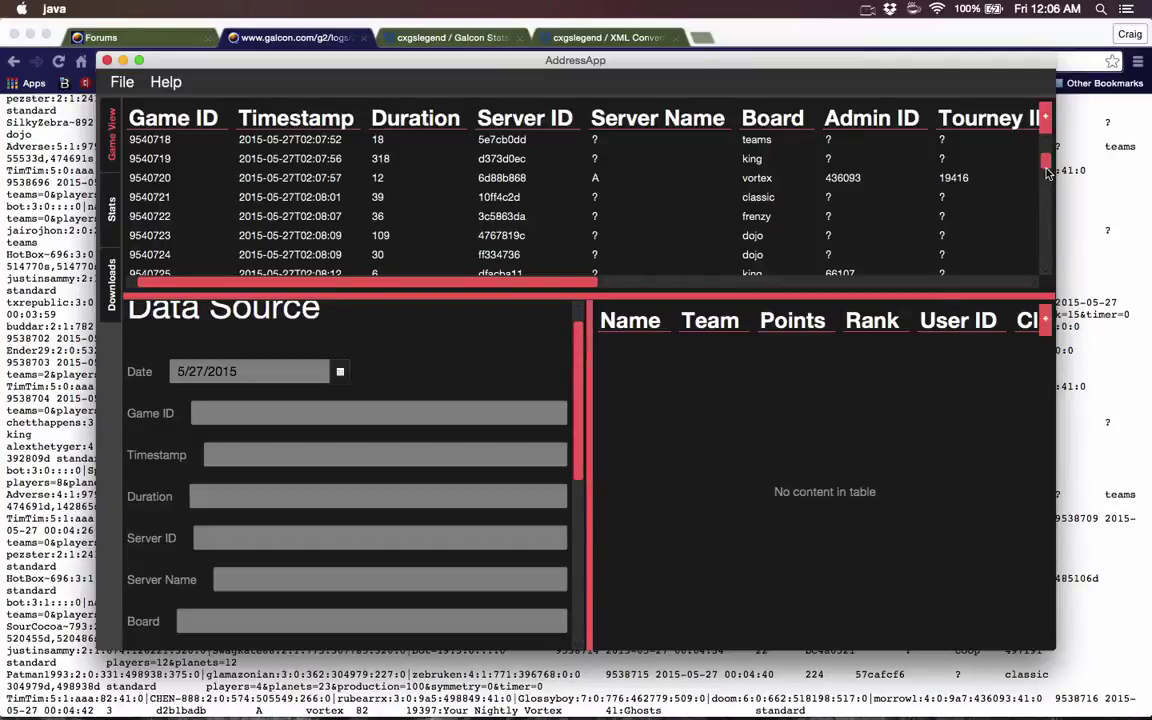
pyautogui.moveTo(1046, 170); pyautogui.dragTo(1046, 170)
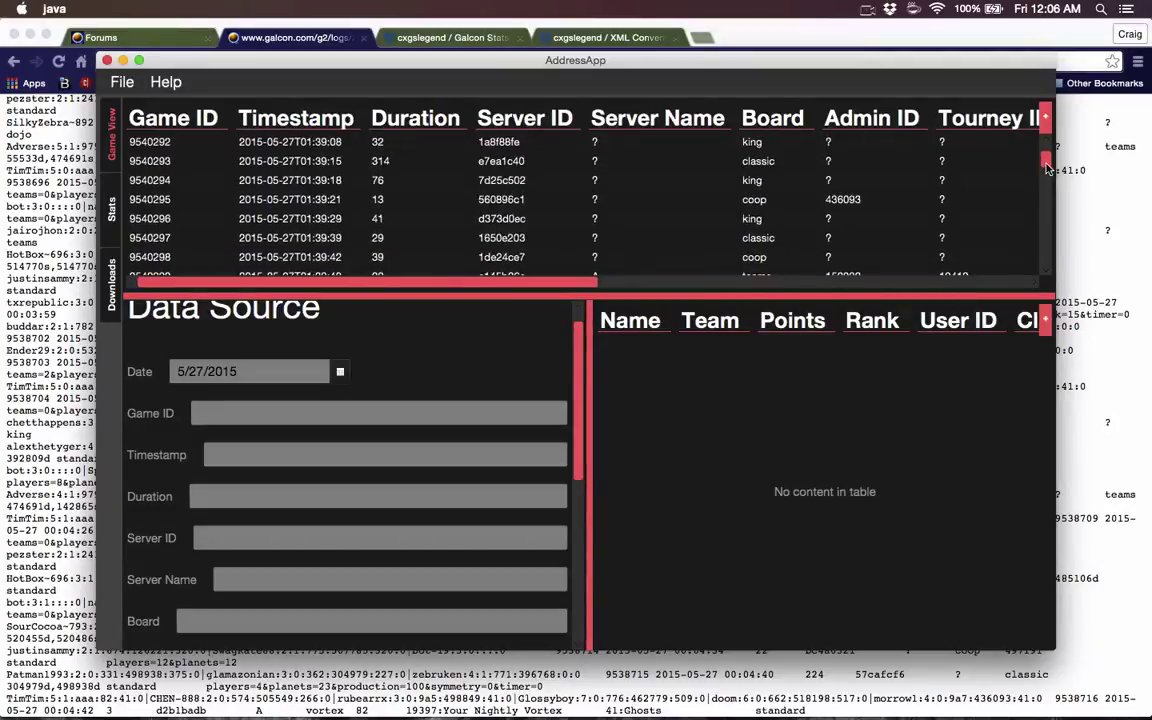
pyautogui.scroll(-5, 870, 193)
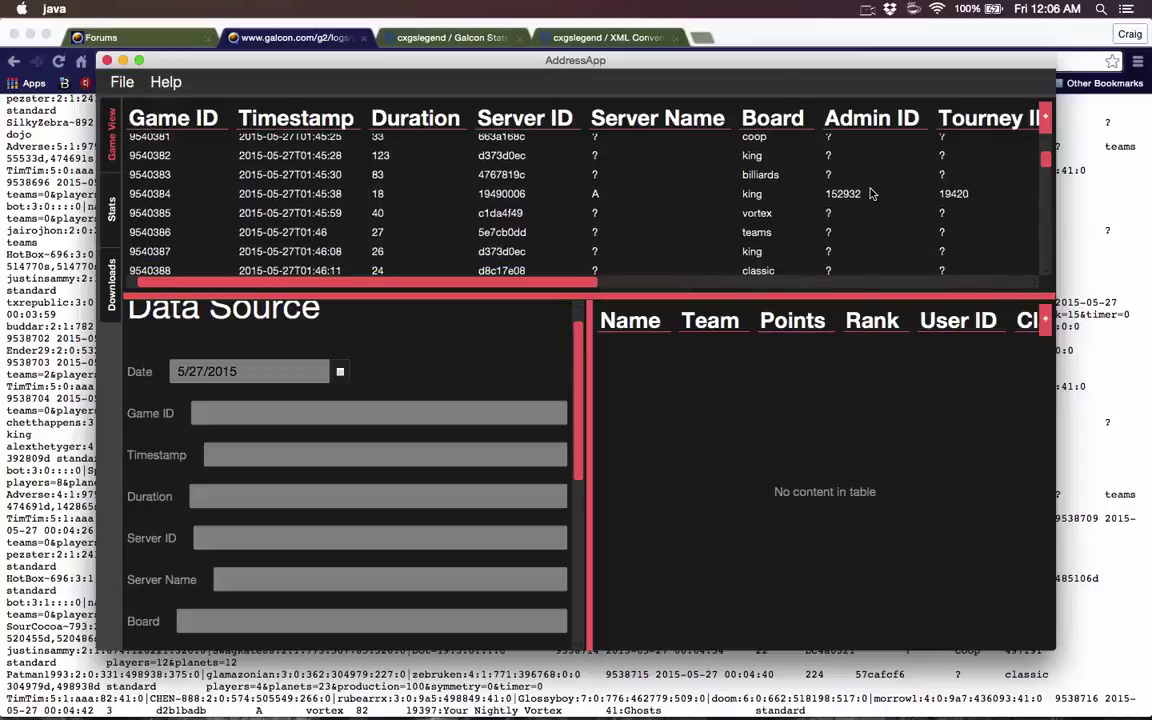
pyautogui.scroll(-5, 870, 193)
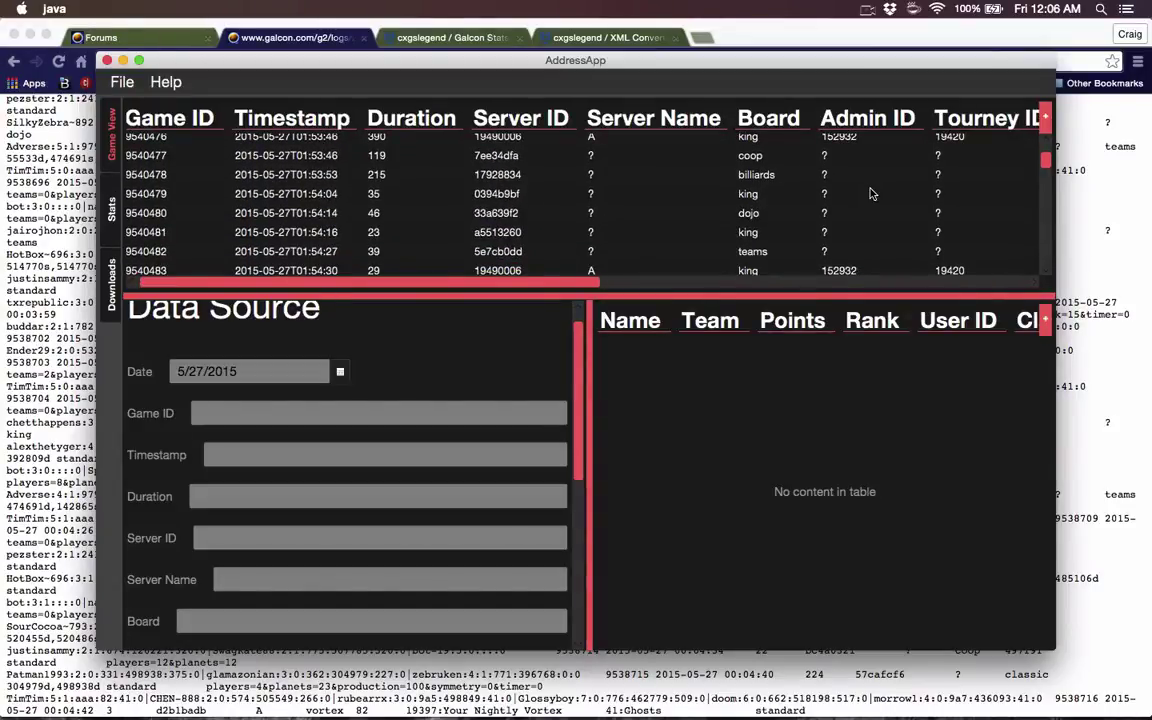
pyautogui.scroll(-10, 870, 193)
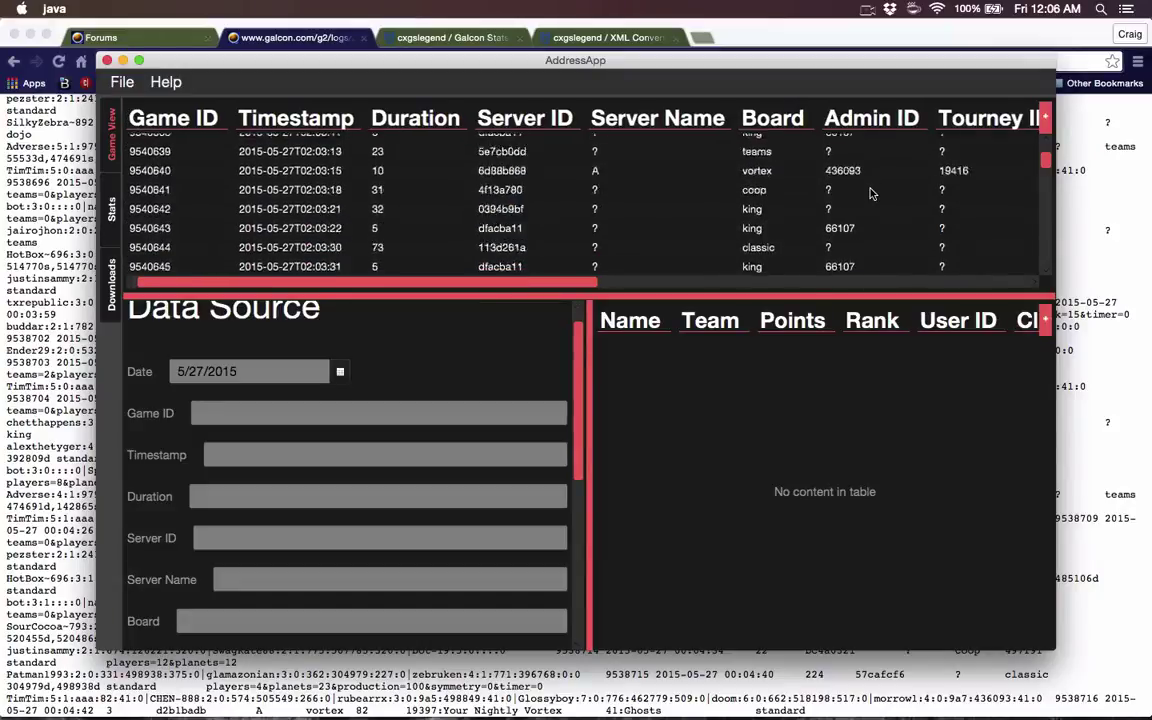
pyautogui.scroll(7, 870, 193)
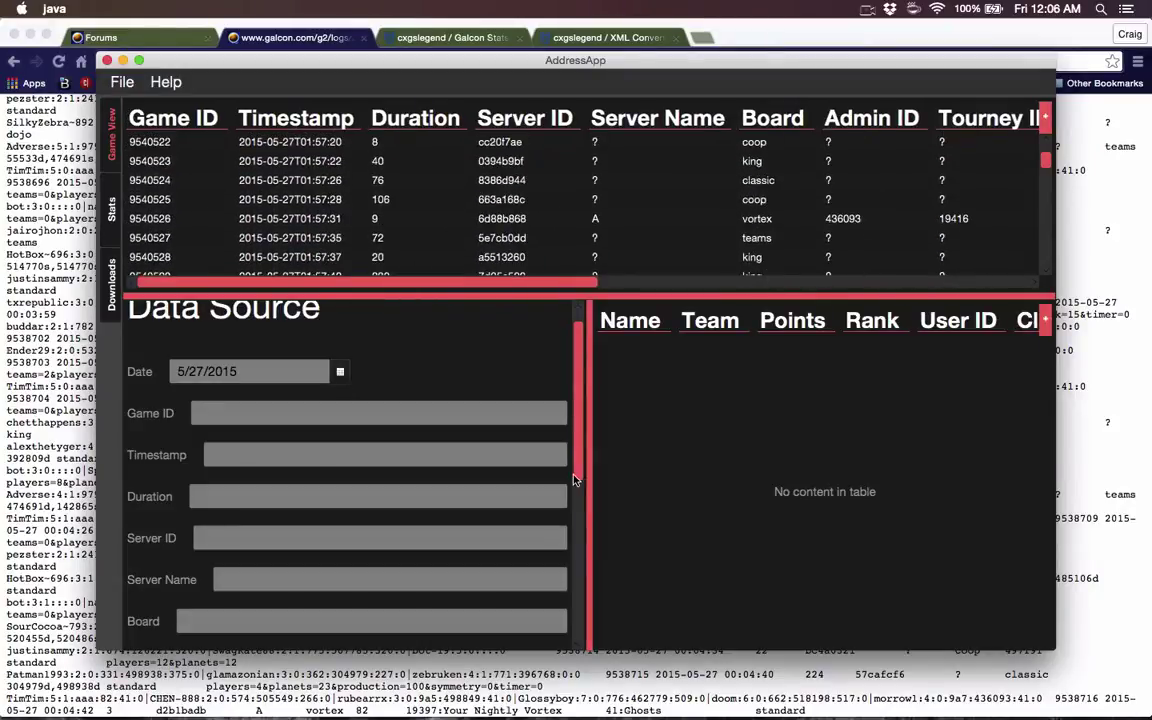
pyautogui.scroll(-6, 403, 517)
pyautogui.scroll(7, 404, 445)
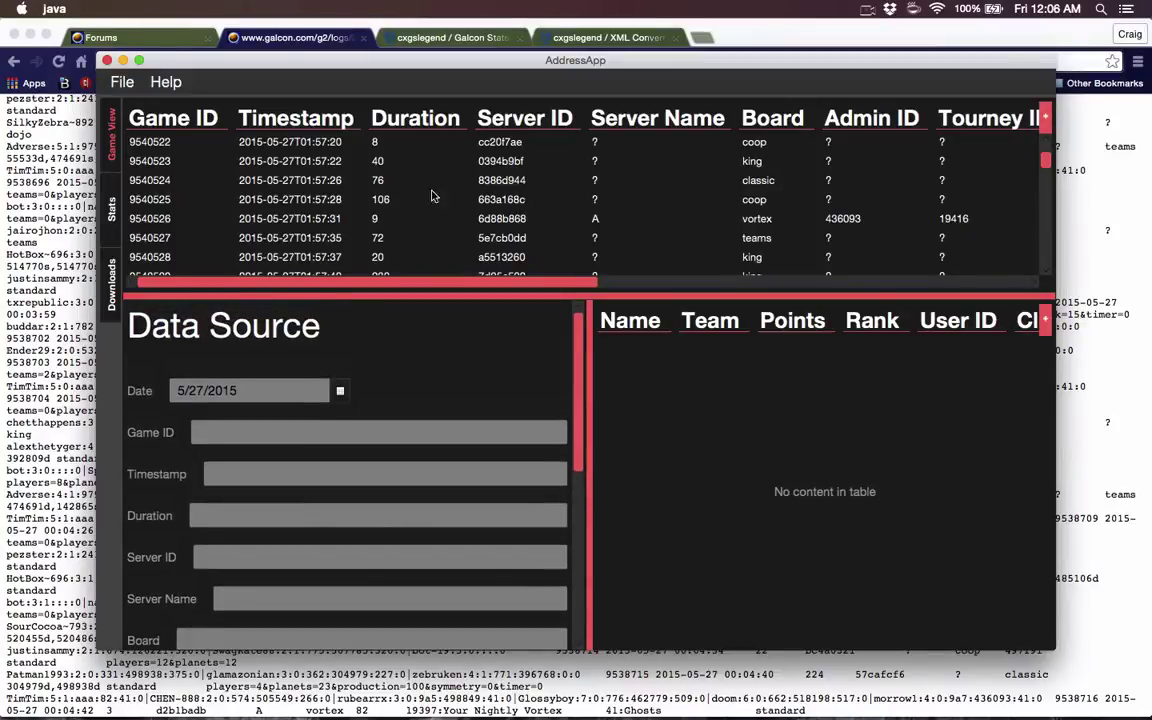
pyautogui.hscroll(2, 488, 200)
pyautogui.hscroll(-2, 485, 202)
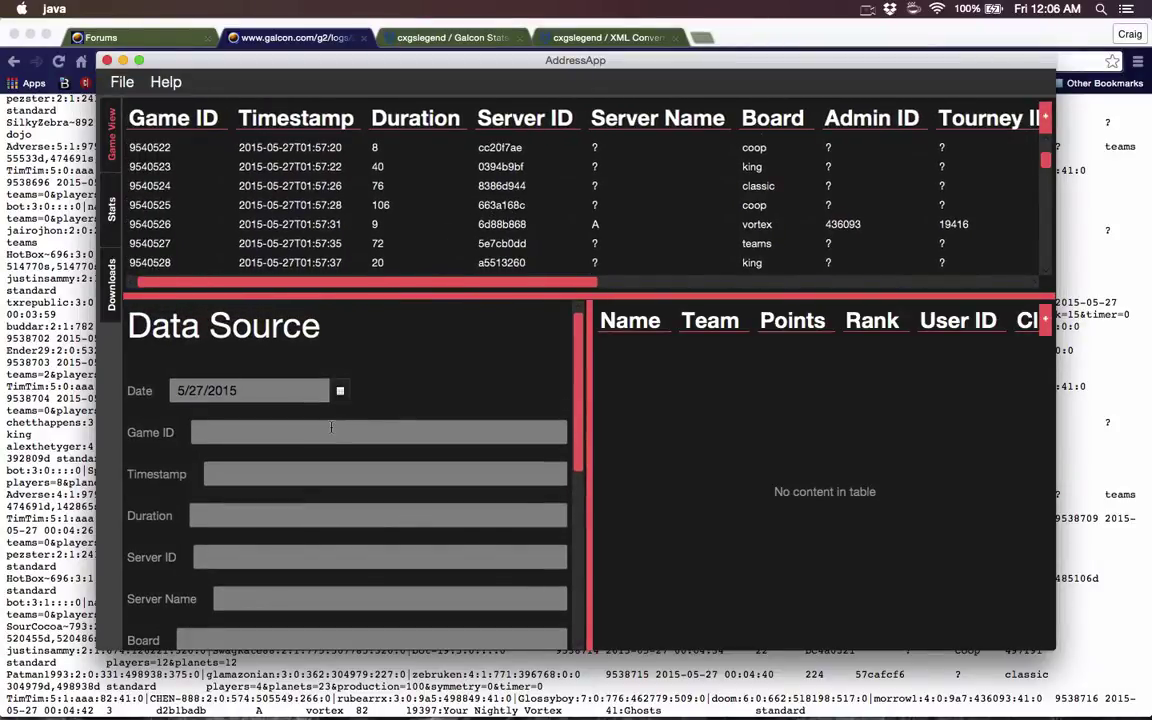
# Step: Filter the game table by Duration 40 and look through the matching games
pyautogui.click(259, 513)
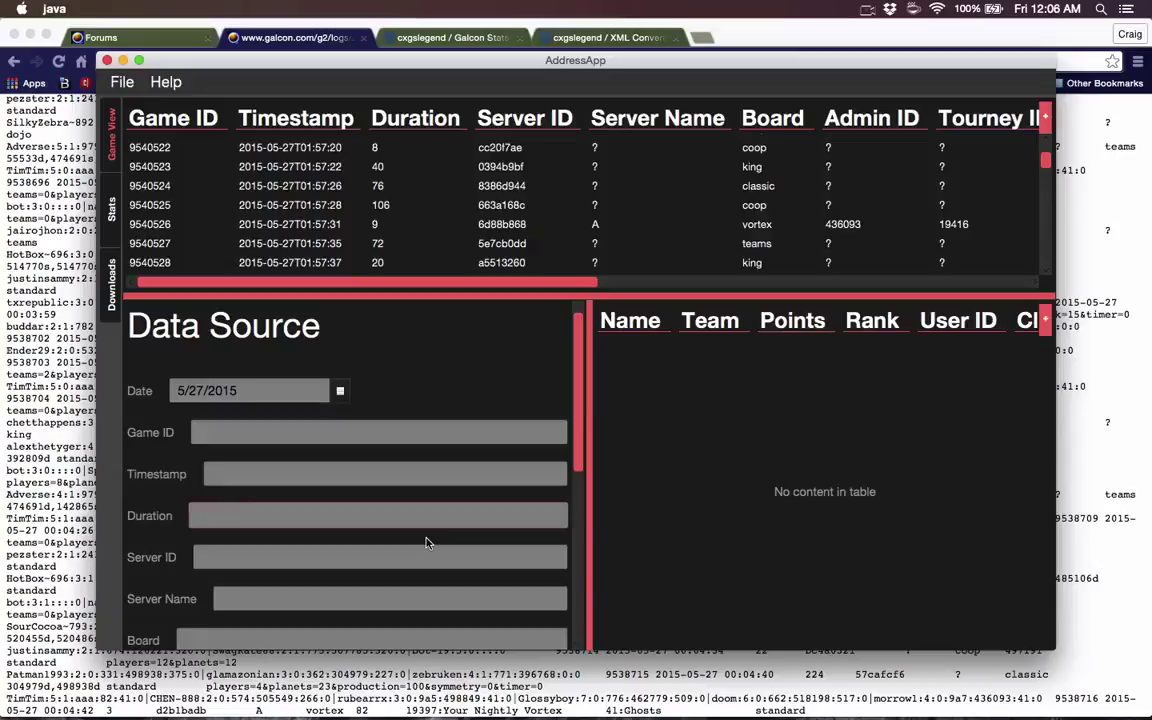
pyautogui.write('40')
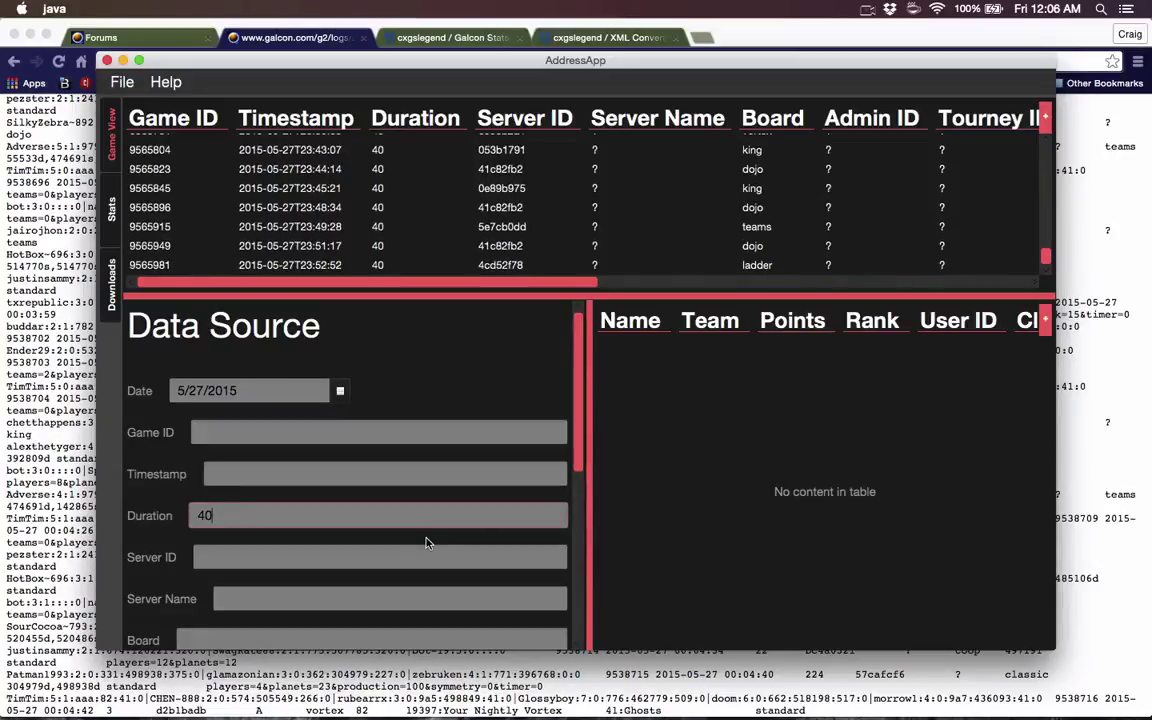
pyautogui.scroll(5, 418, 222)
pyautogui.scroll(15, 418, 223)
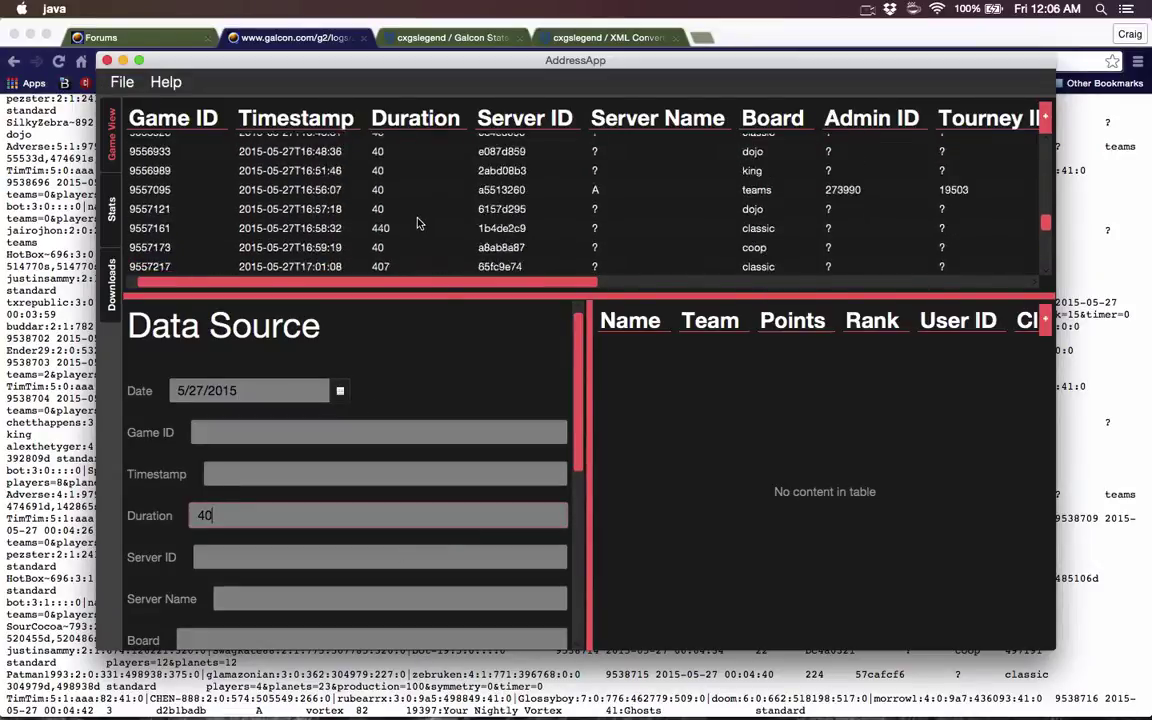
pyautogui.scroll(-10, 418, 223)
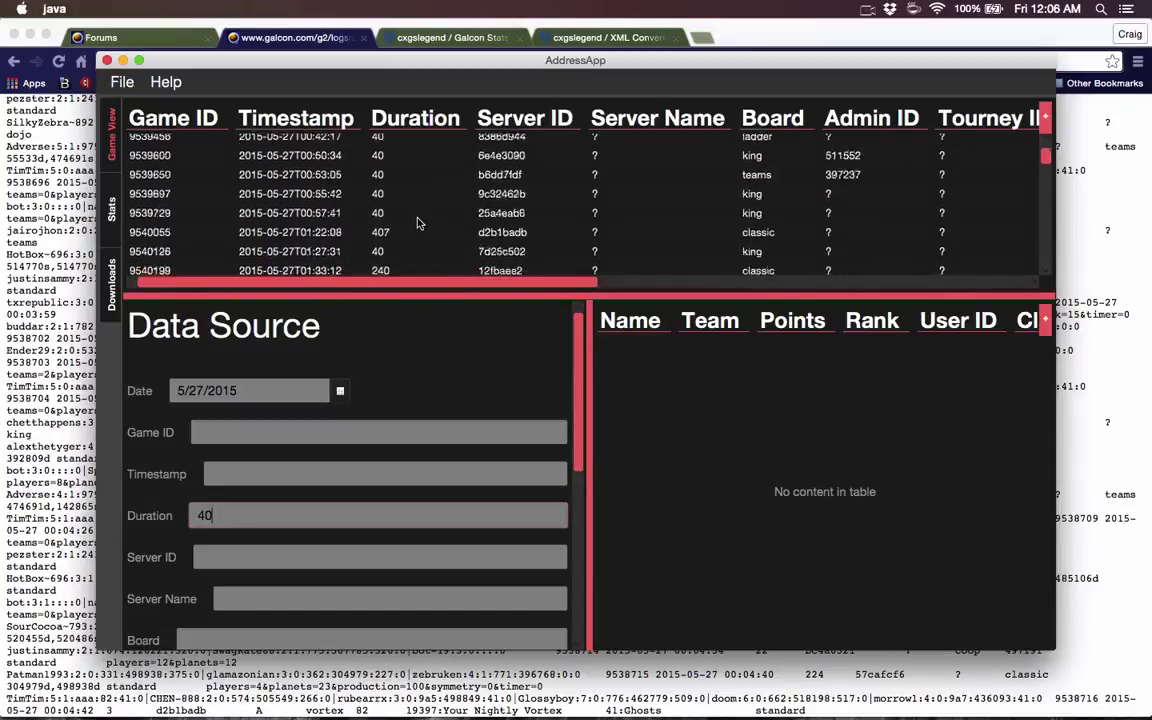
pyautogui.scroll(10, 418, 223)
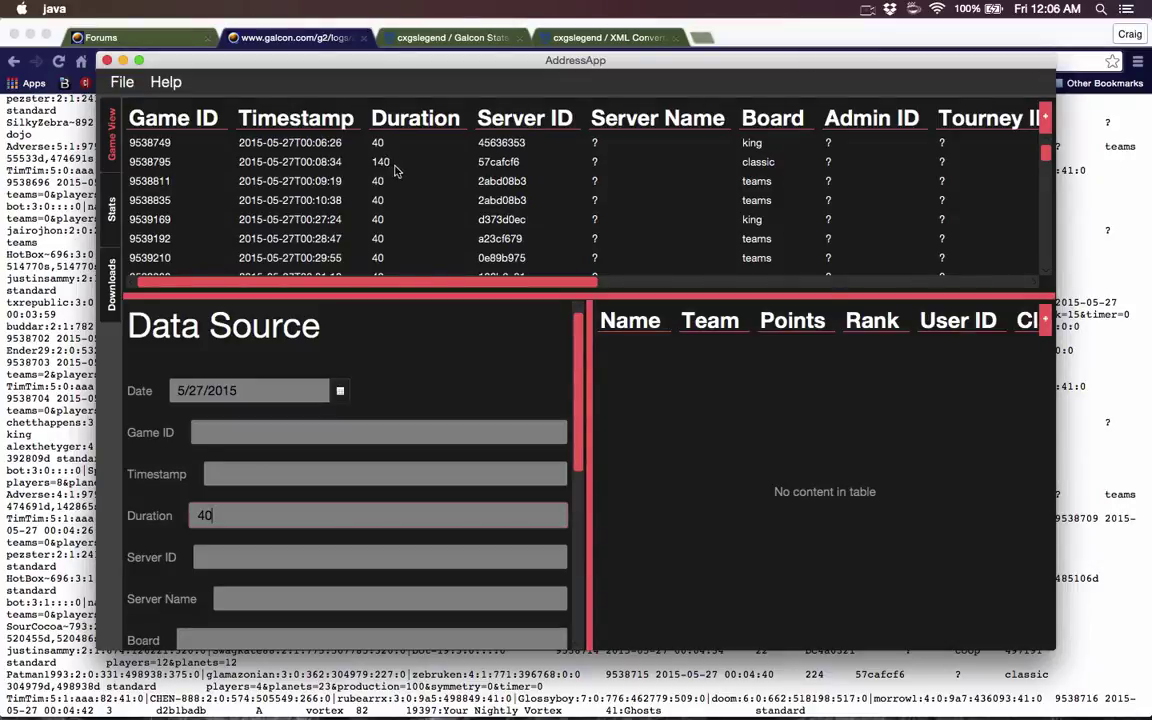
pyautogui.scroll(-1, 414, 165)
pyautogui.scroll(-20, 414, 165)
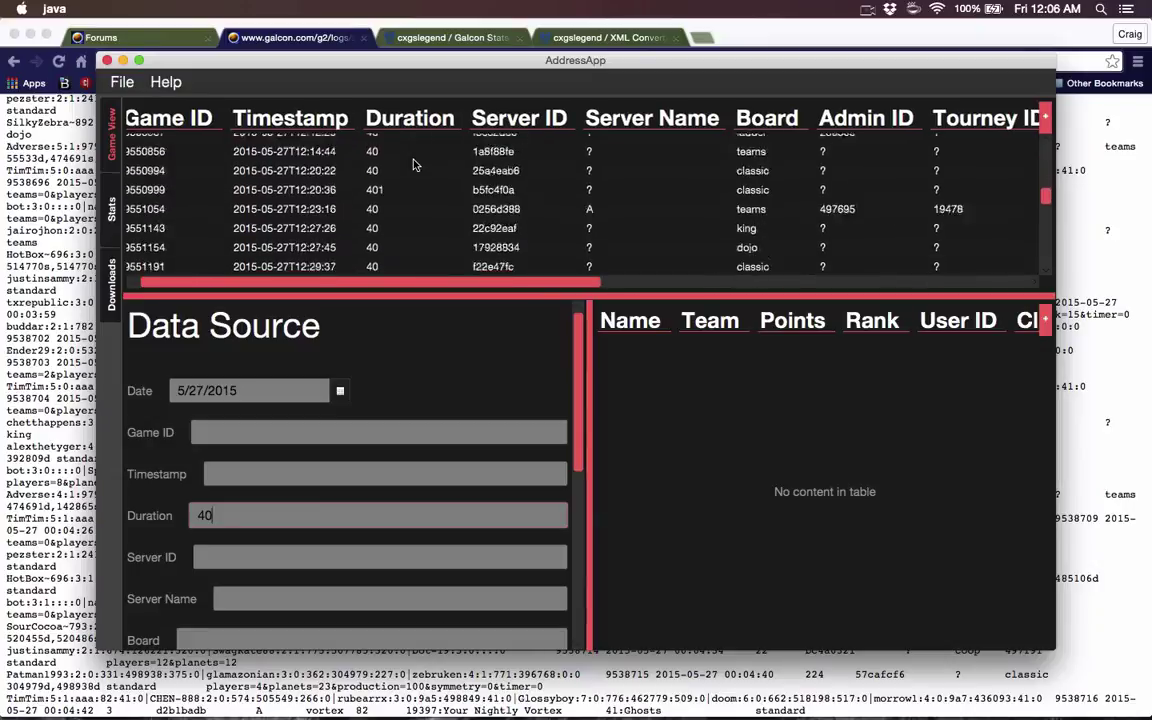
pyautogui.scroll(-15, 414, 165)
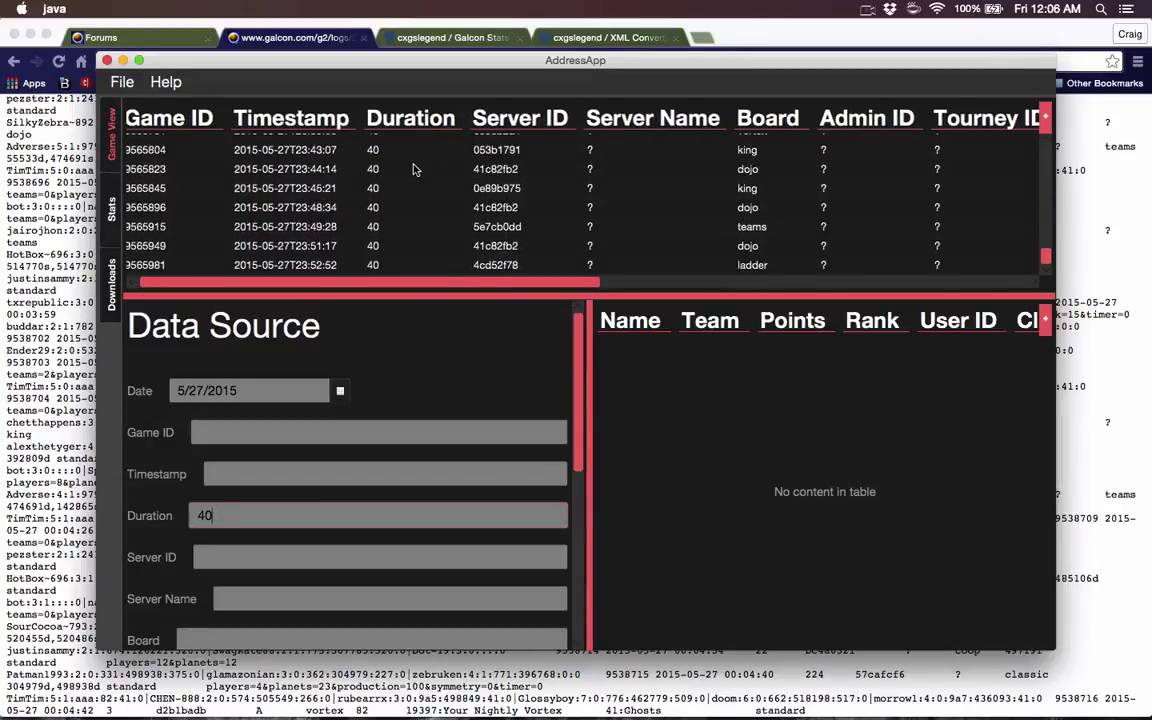
pyautogui.scroll(15, 414, 169)
pyautogui.scroll(20, 414, 169)
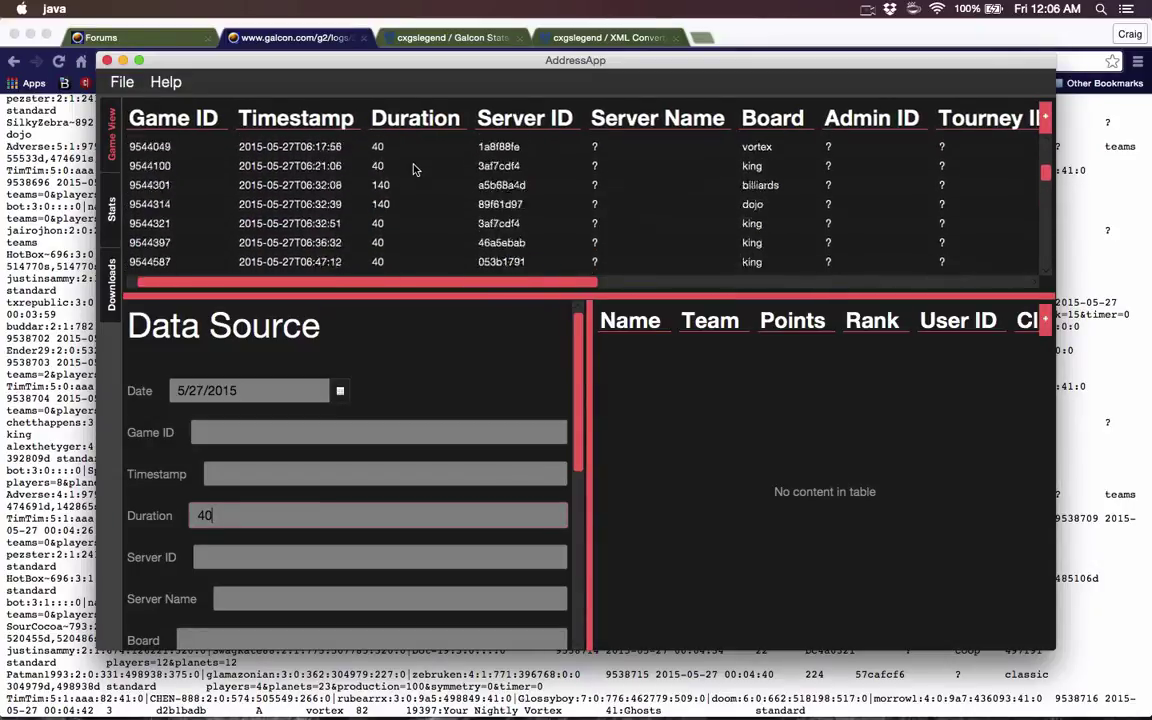
# Step: Select game 9538835 in the filtered game table to show its players
pyautogui.click(314, 190)
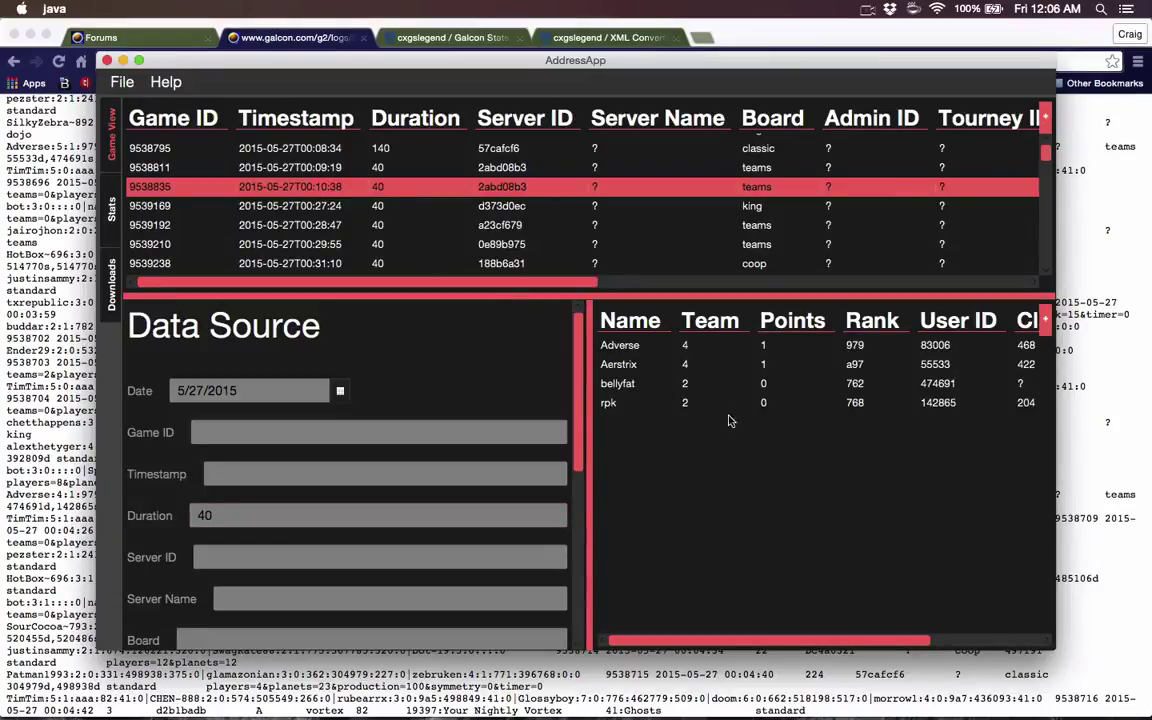
pyautogui.hscroll(3, 778, 392)
pyautogui.hscroll(-3, 778, 392)
# Step: In the game table, move the Hosting Clan Name column ahead of Hosting Clan ID and hide the Klass column
pyautogui.hscroll(10, 532, 256)
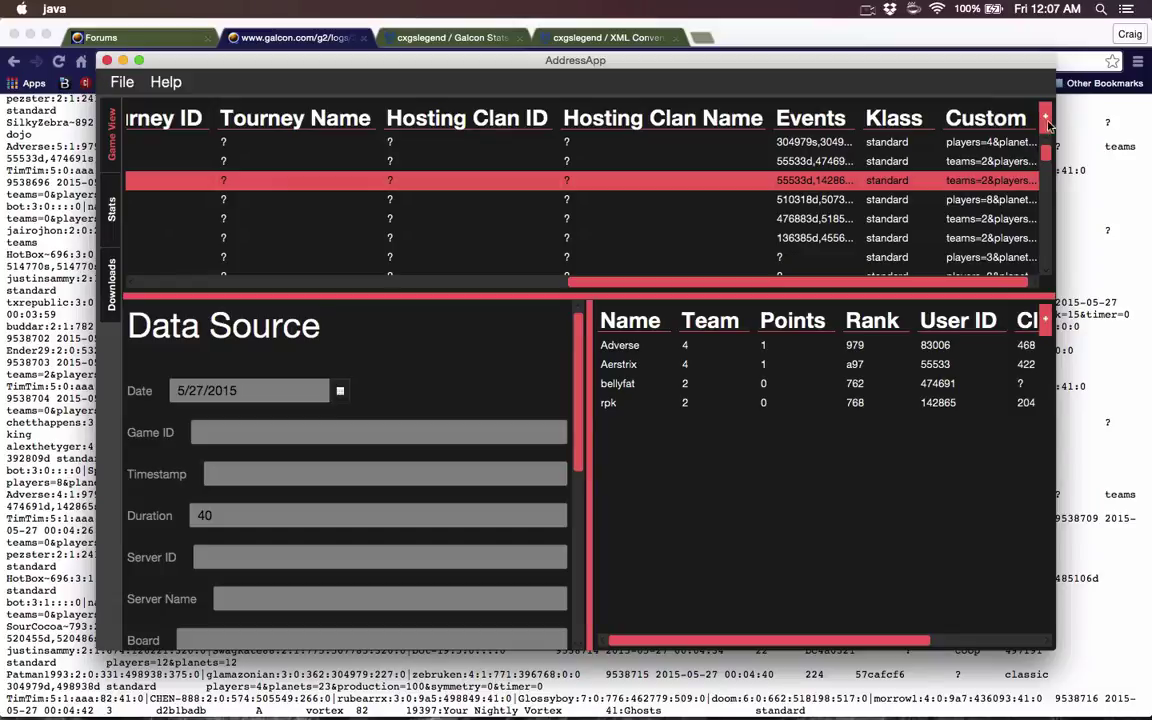
pyautogui.moveTo(942, 120); pyautogui.dragTo(913, 141)
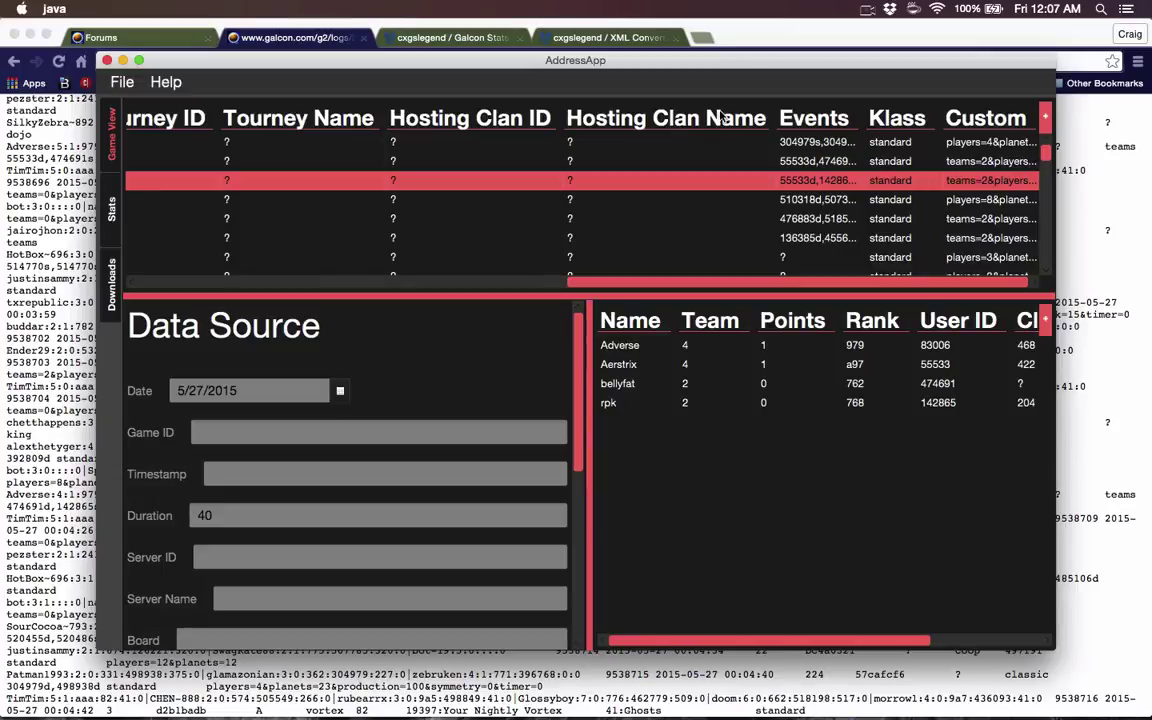
pyautogui.moveTo(722, 118); pyautogui.dragTo(455, 125)
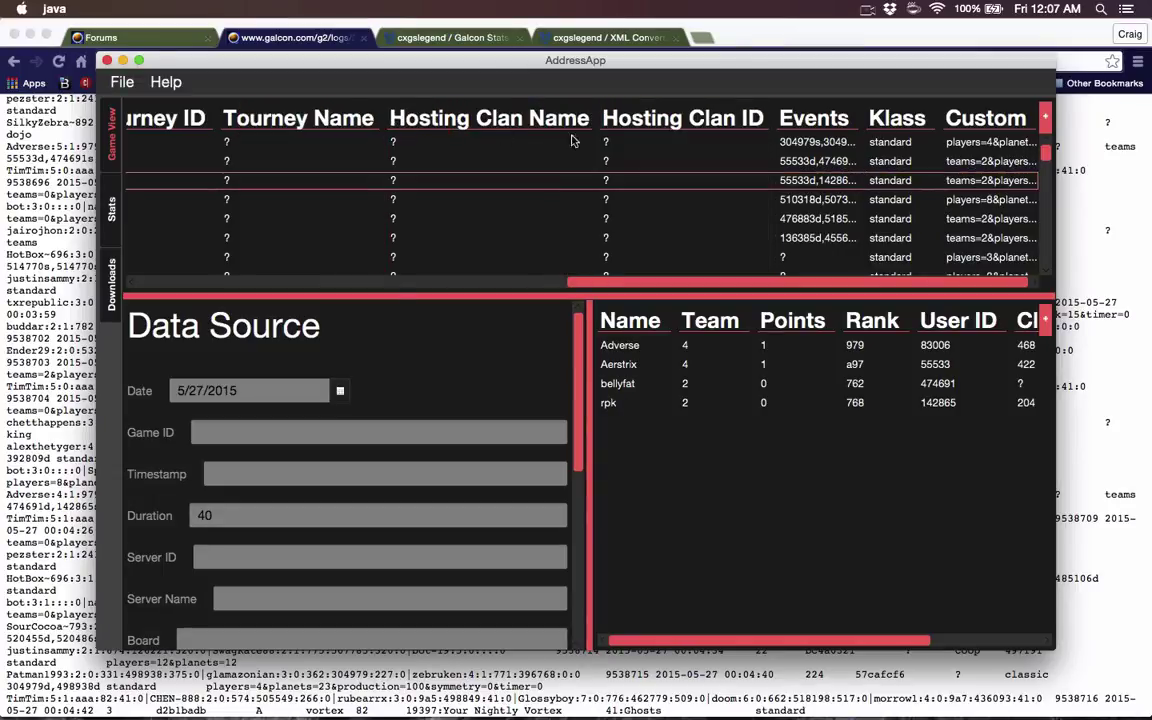
pyautogui.click(1046, 120)
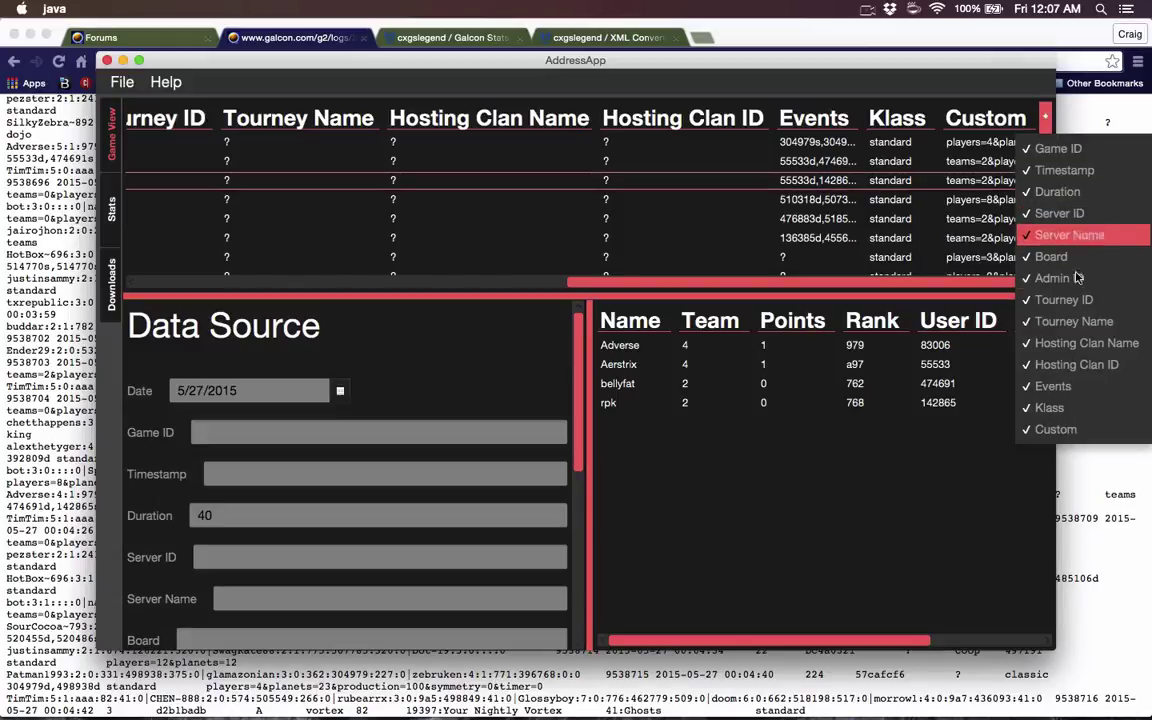
pyautogui.click(1048, 407)
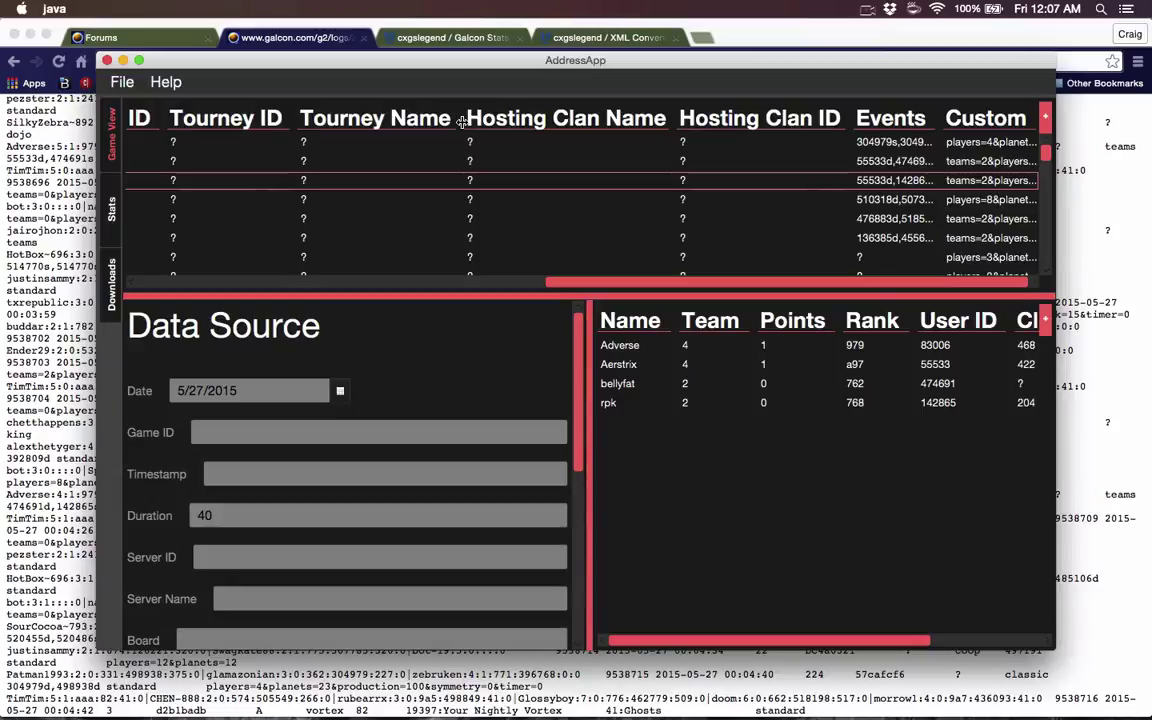
# Step: Examine which filter fields the Data Source form offers, from Date down to Custom
pyautogui.scroll(-10, 424, 404)
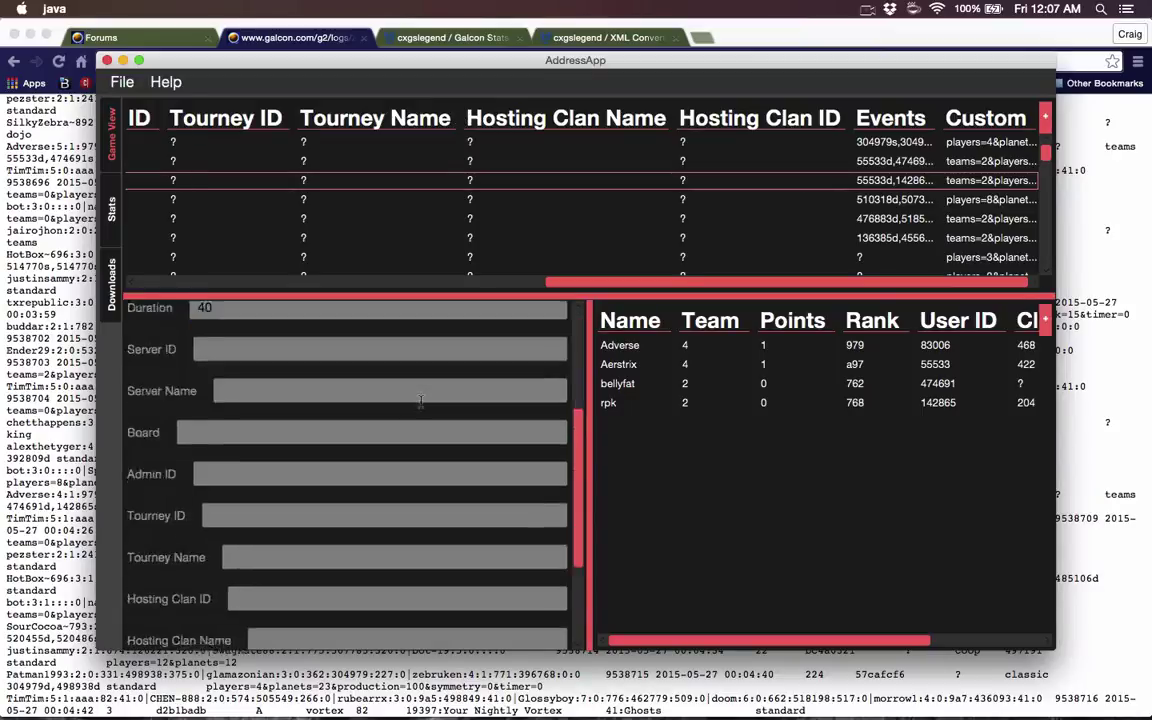
pyautogui.scroll(8, 420, 405)
pyautogui.scroll(2, 420, 405)
pyautogui.scroll(-4, 424, 404)
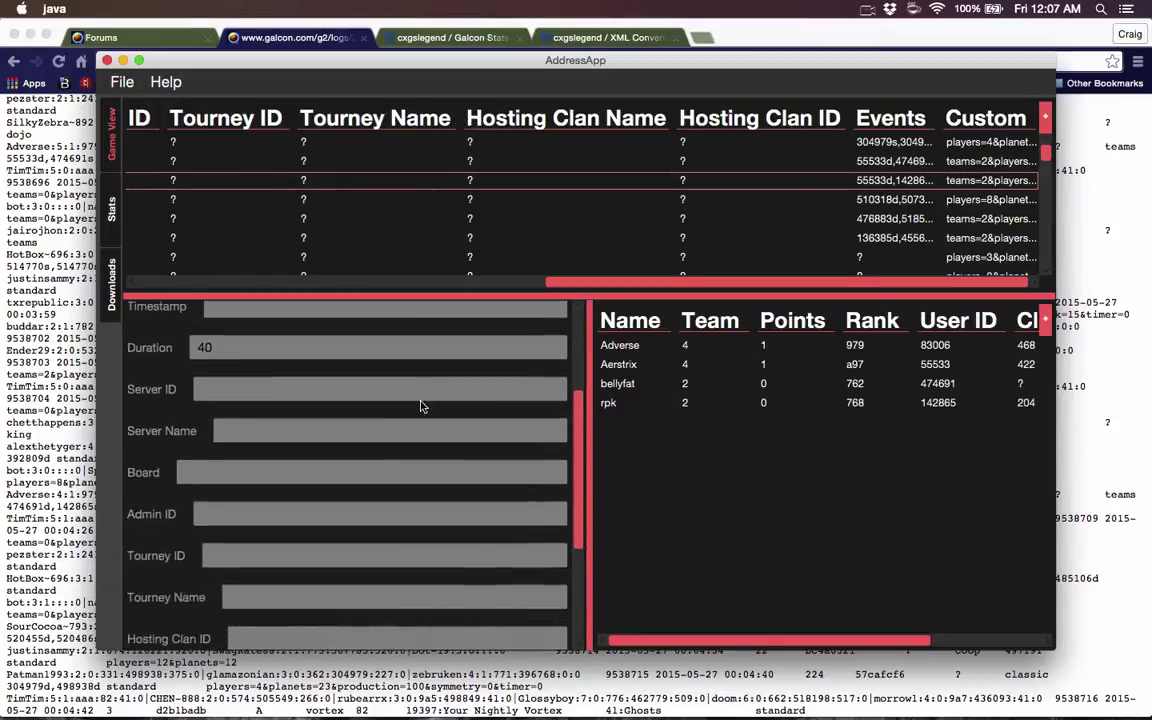
pyautogui.scroll(5, 424, 404)
pyautogui.scroll(-1, 420, 405)
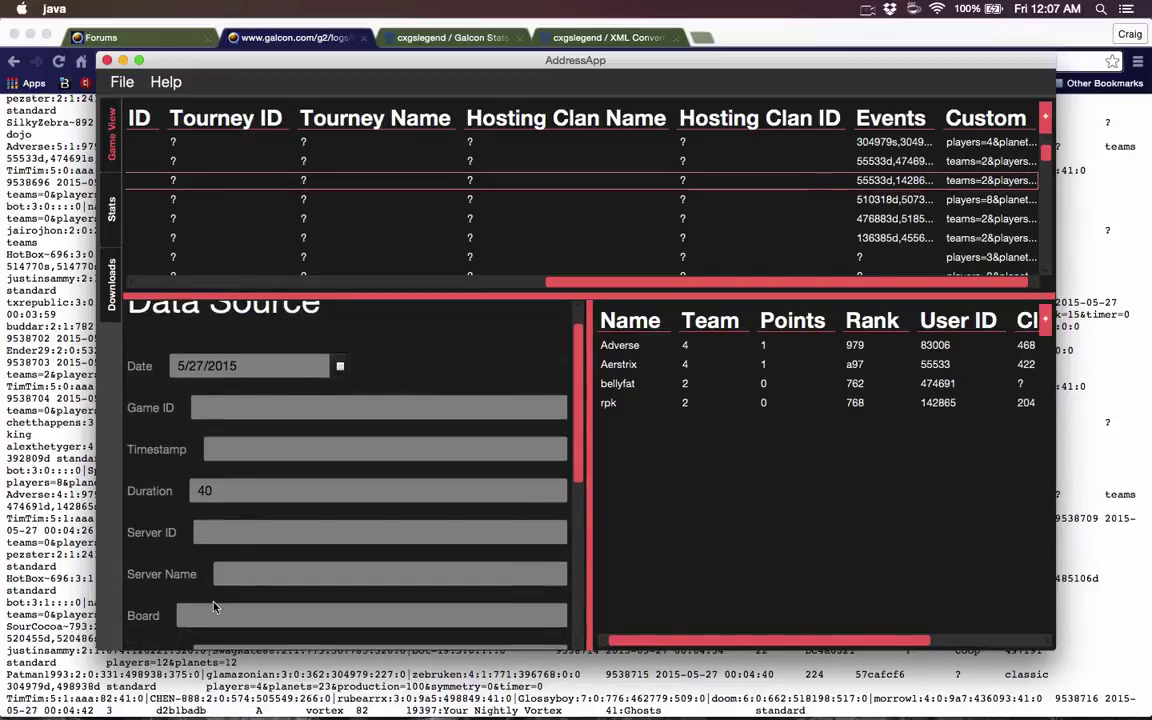
pyautogui.scroll(-10, 225, 393)
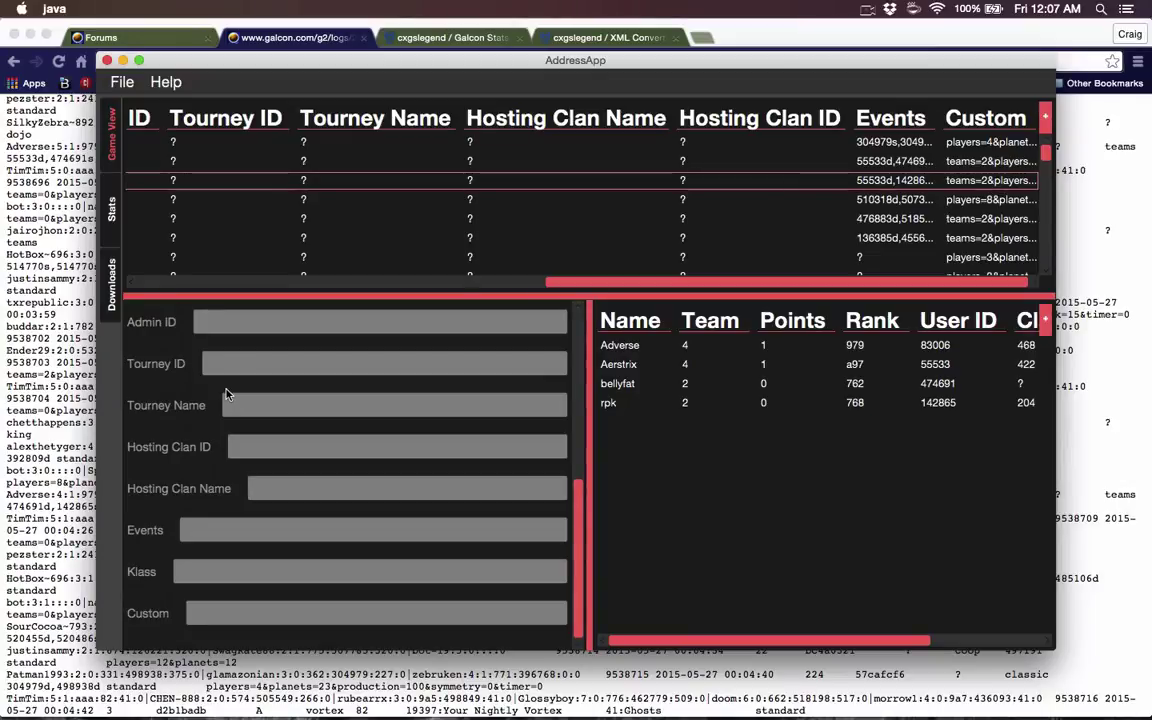
pyautogui.scroll(8, 225, 393)
pyautogui.scroll(3, 227, 390)
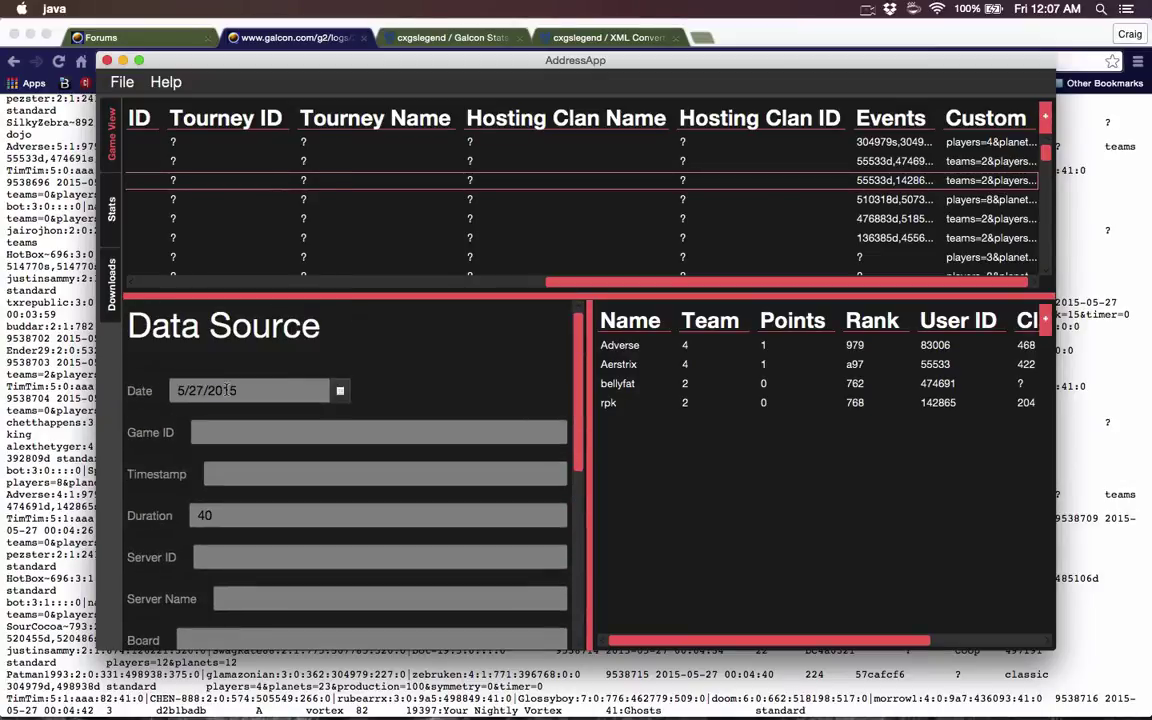
# Step: Clear the Duration filter so the game table covers all games for 5/27/2015
pyautogui.scroll(-3, 228, 390)
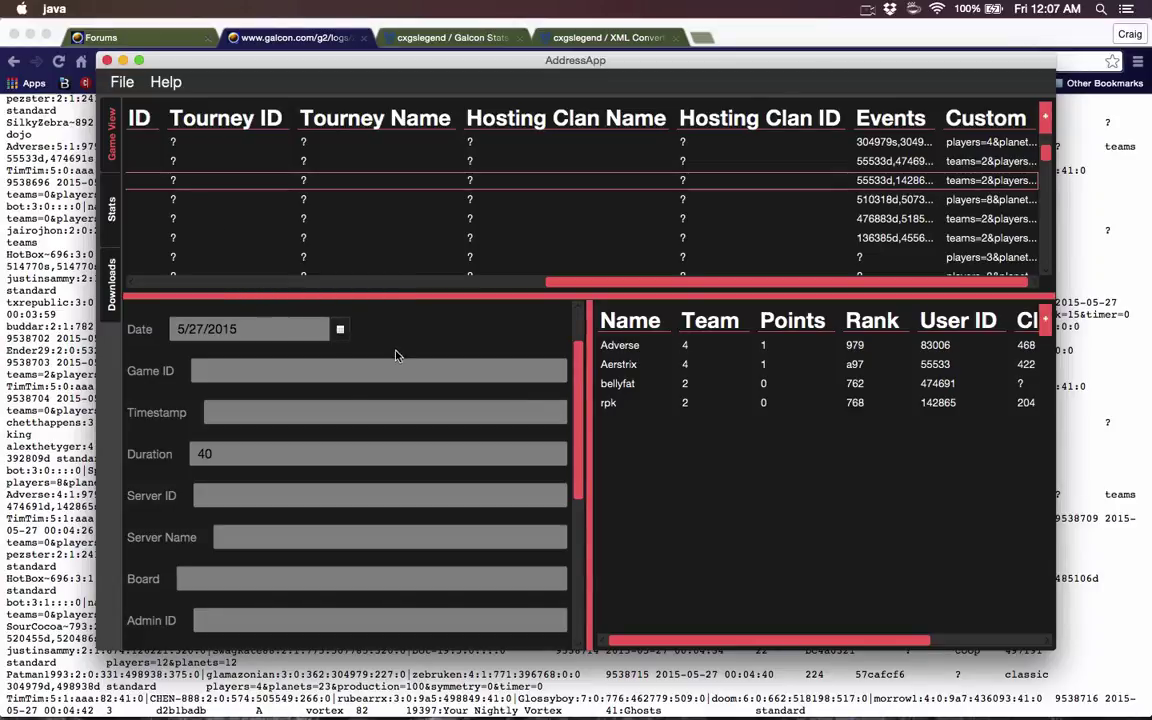
pyautogui.moveTo(274, 454); pyautogui.dragTo(172, 460)
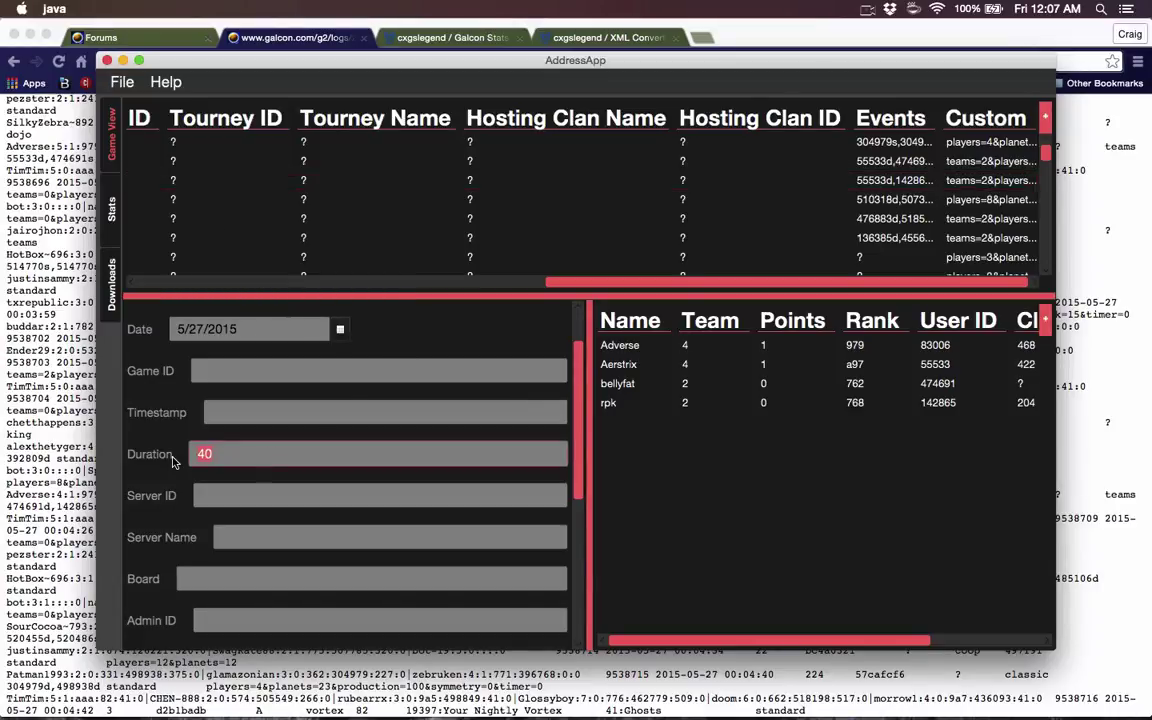
pyautogui.press('BackSpace')
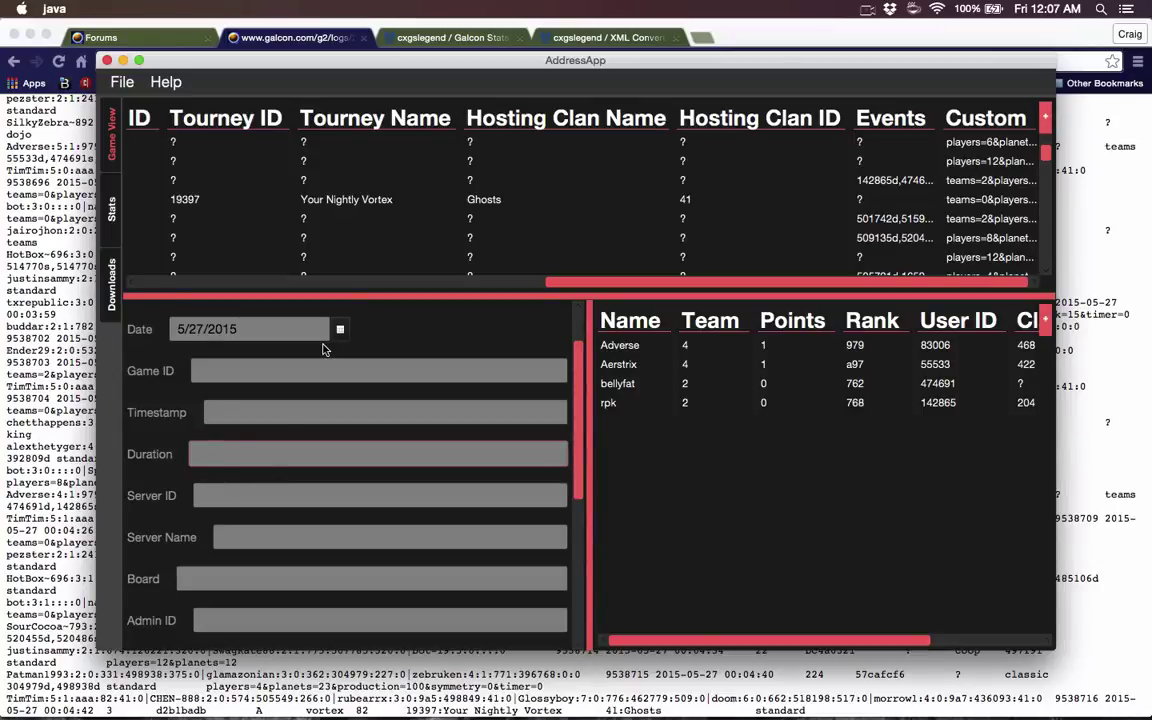
pyautogui.scroll(-5, 323, 348)
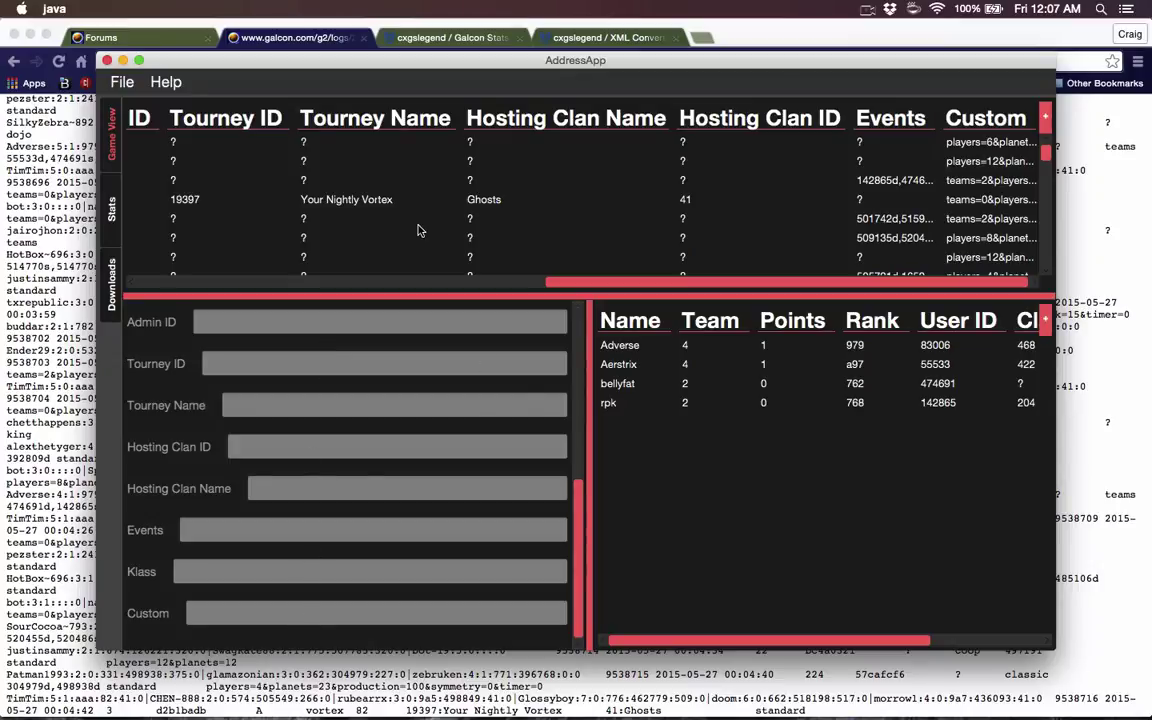
pyautogui.hscroll(-5, 418, 230)
pyautogui.hscroll(-5, 418, 230)
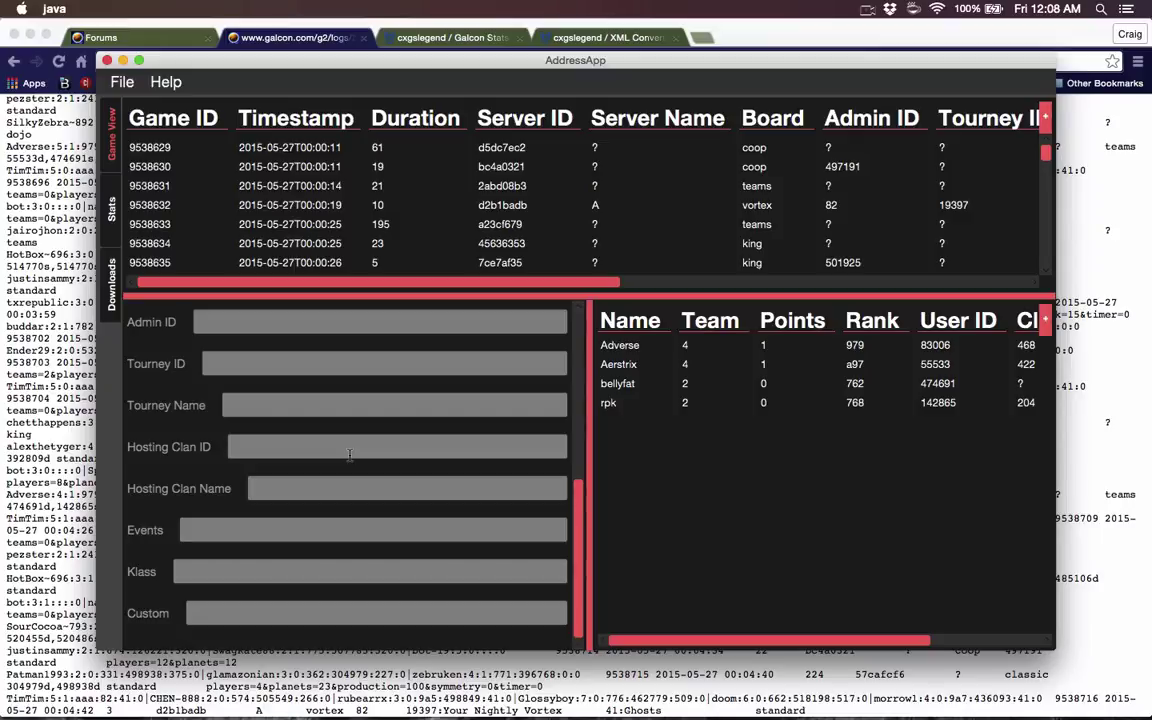
pyautogui.scroll(10, 349, 455)
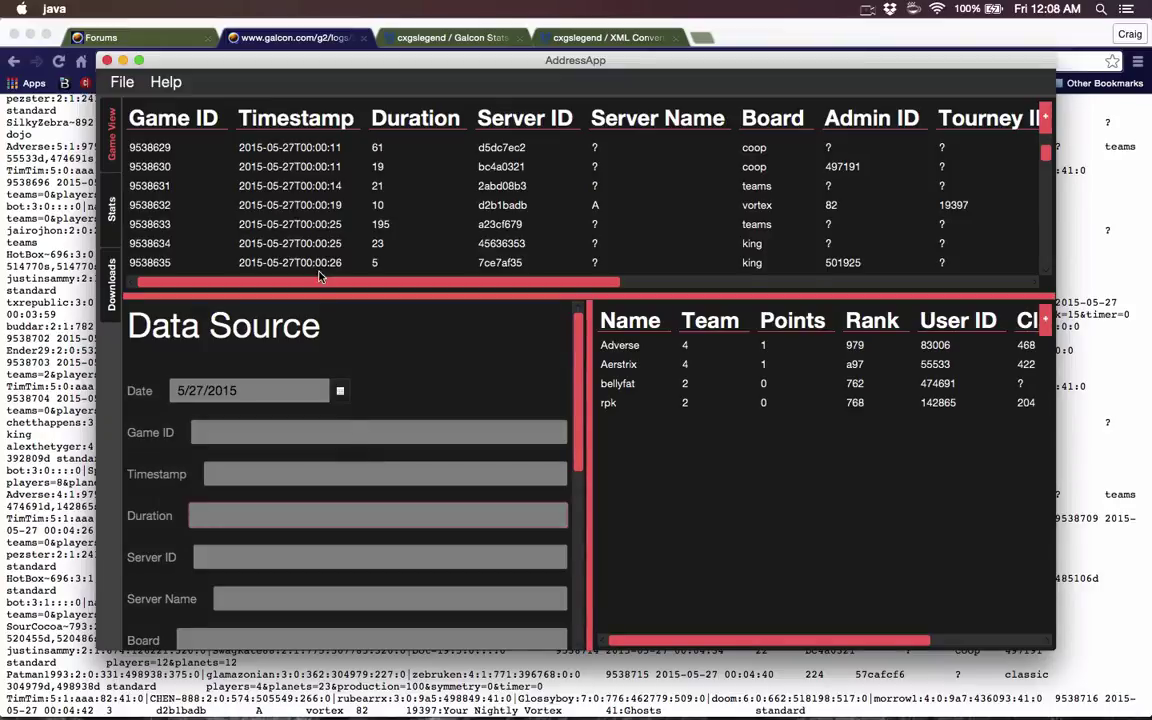
# Step: View the Stats and Downloads sections, and return to the Game View
pyautogui.scroll(-20, 321, 220)
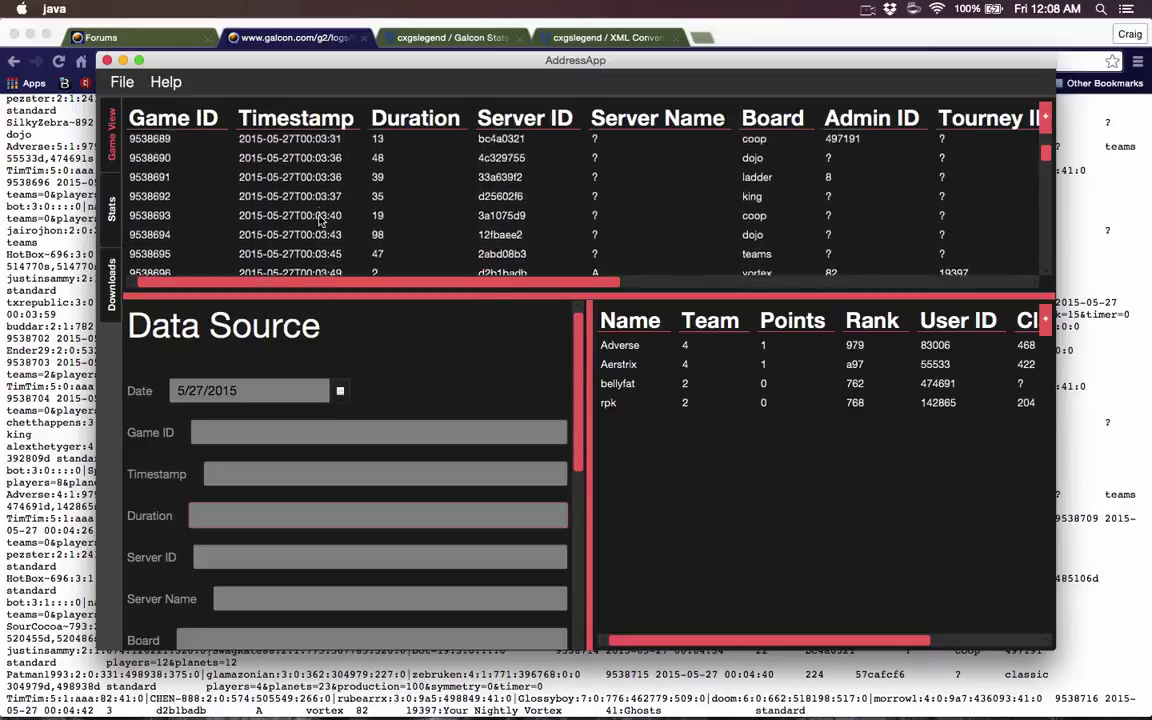
pyautogui.click(108, 209)
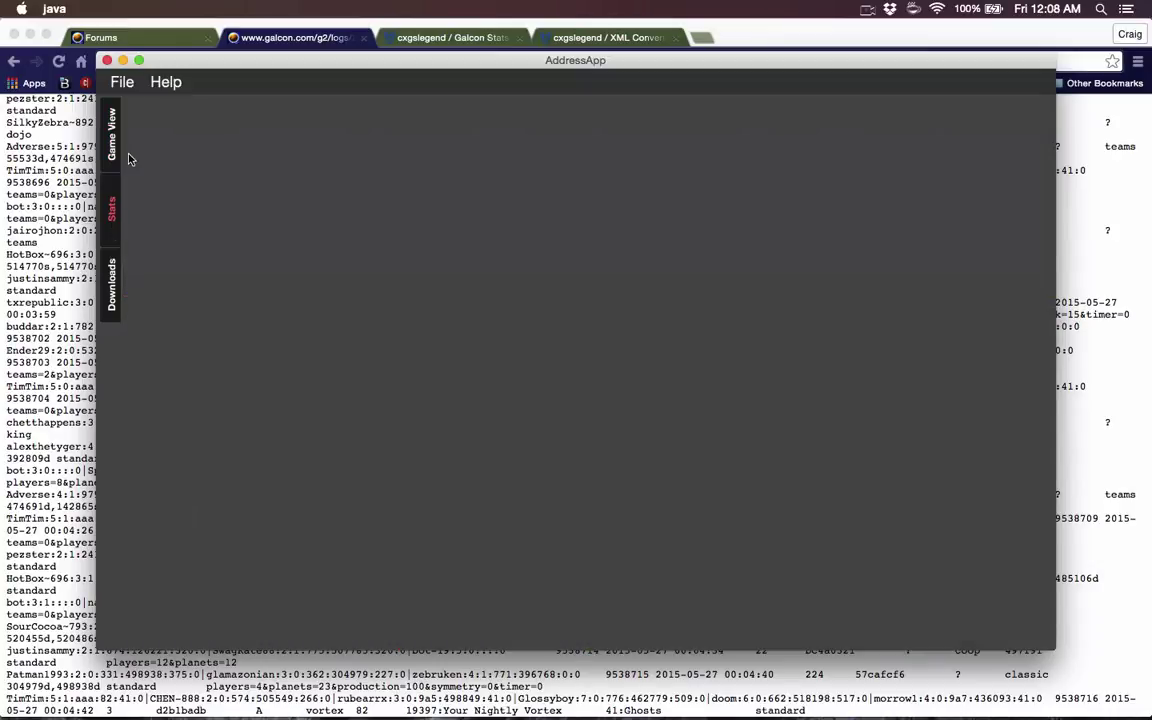
pyautogui.click(100, 263)
pyautogui.click(109, 140)
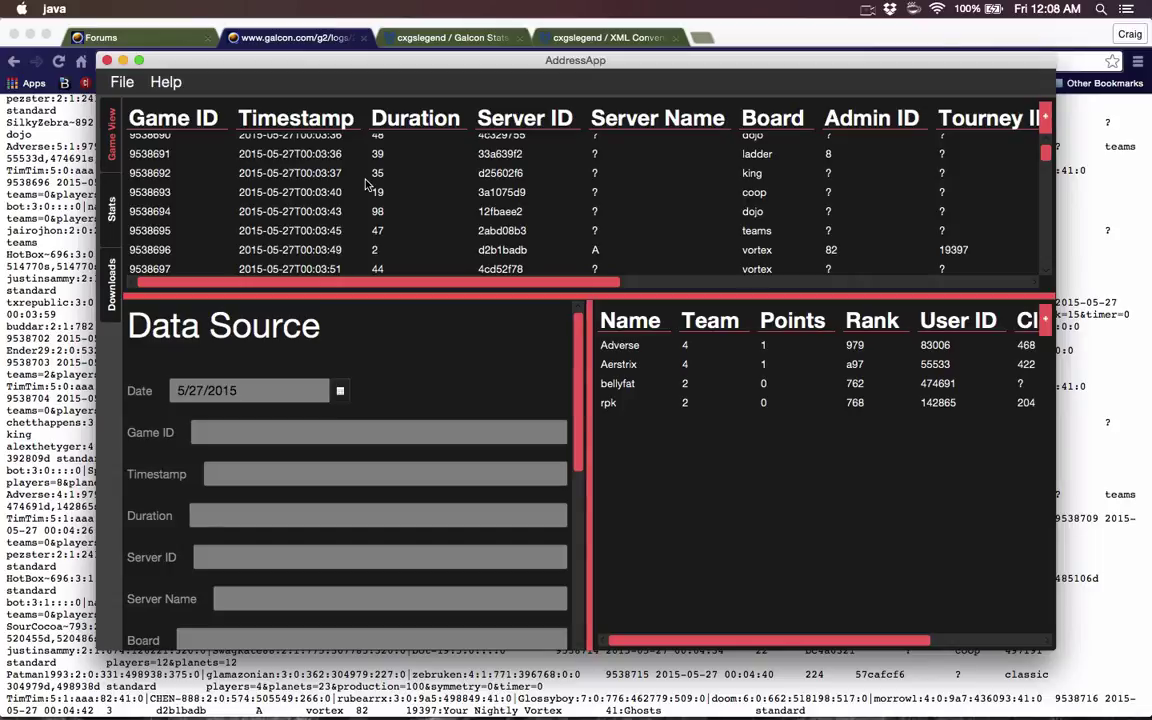
# Step: Browse the game table for 5/27/2015 down to the day's last games
pyautogui.scroll(-10, 421, 232)
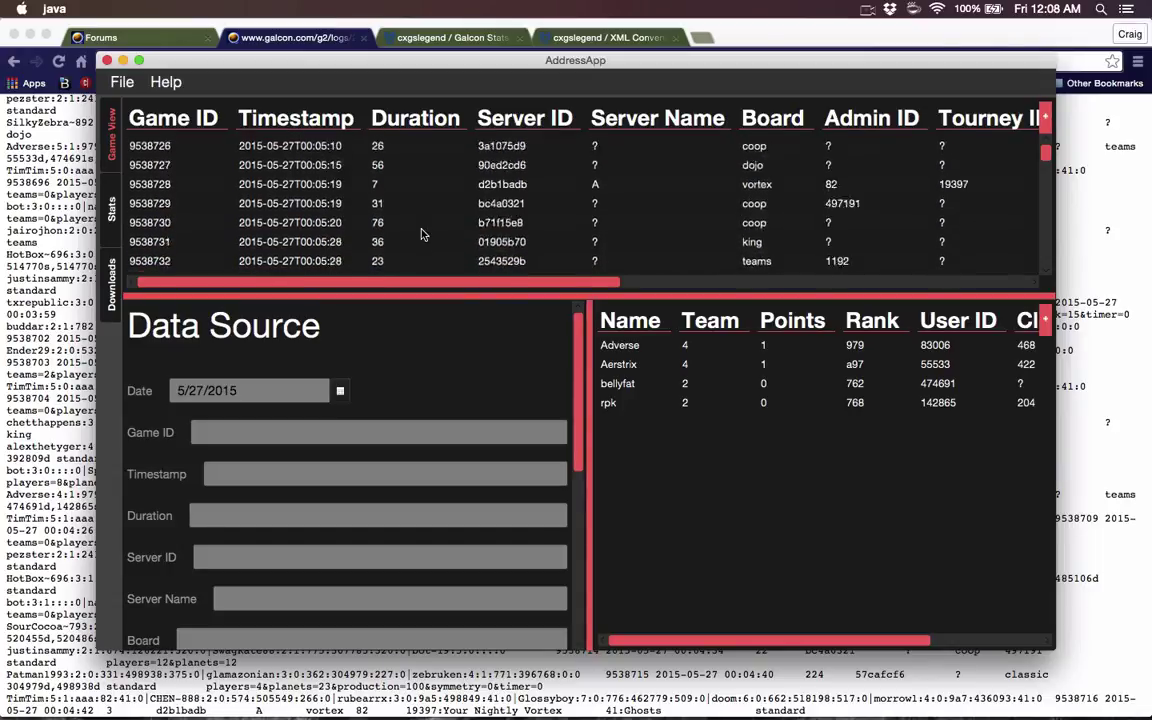
pyautogui.scroll(-3, 421, 234)
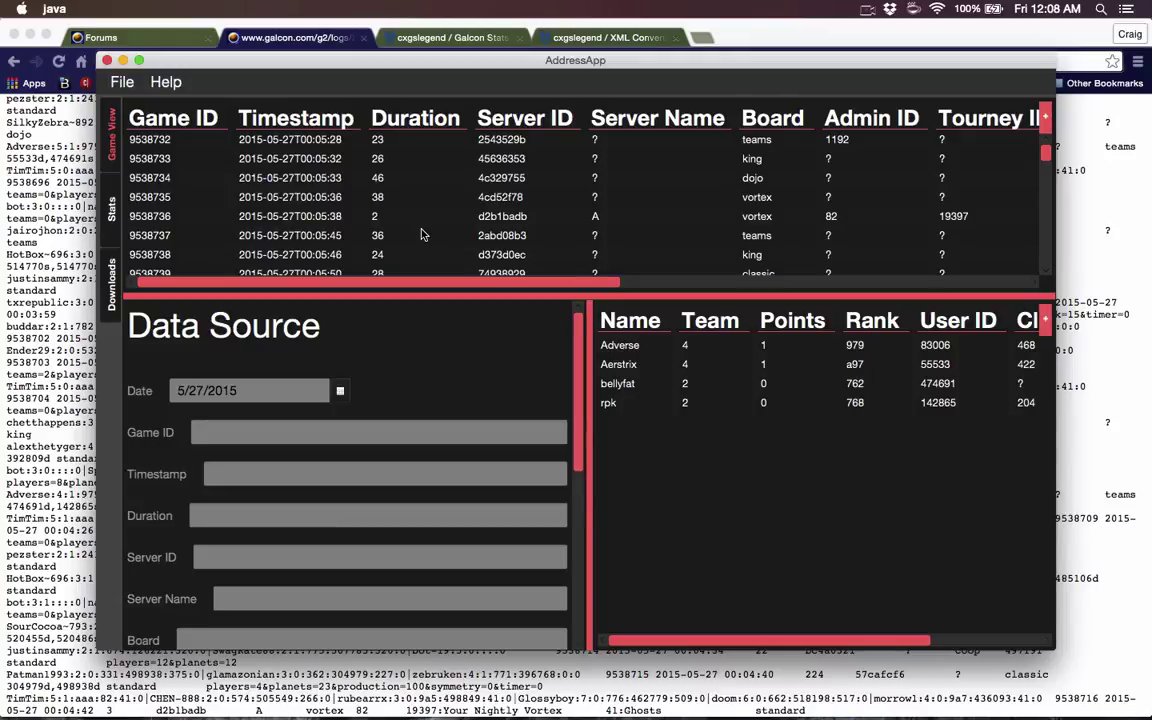
pyautogui.scroll(-4, 421, 232)
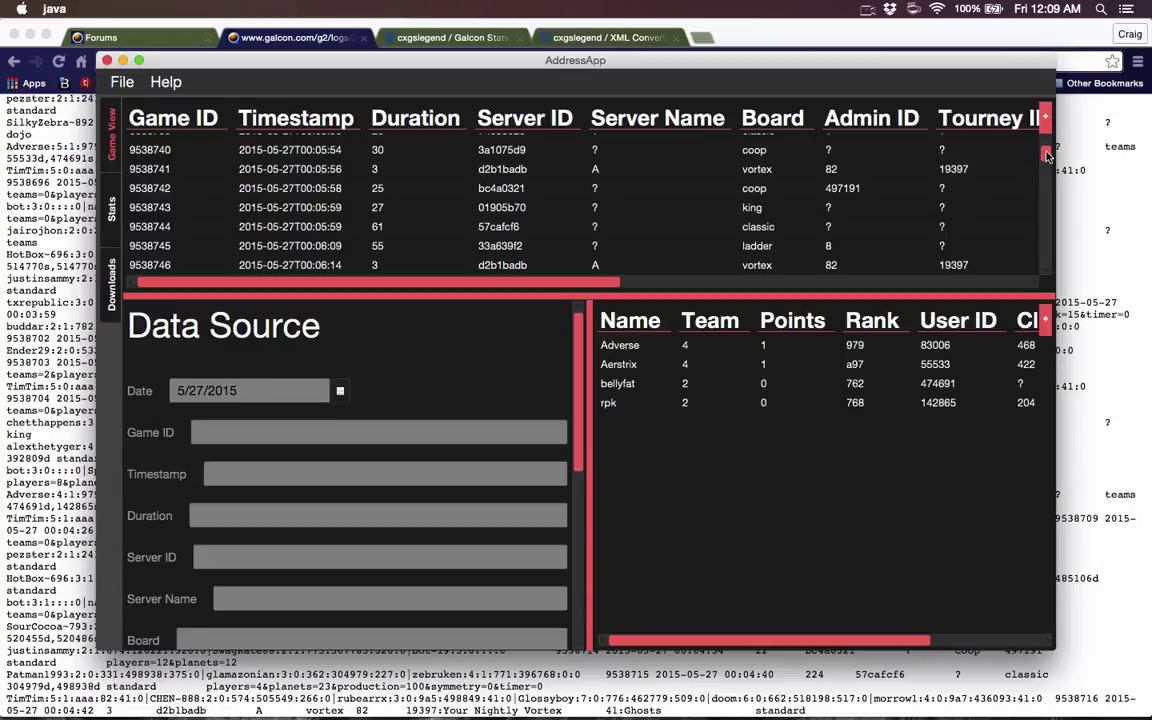
pyautogui.moveTo(1047, 155); pyautogui.dragTo(1036, 278)
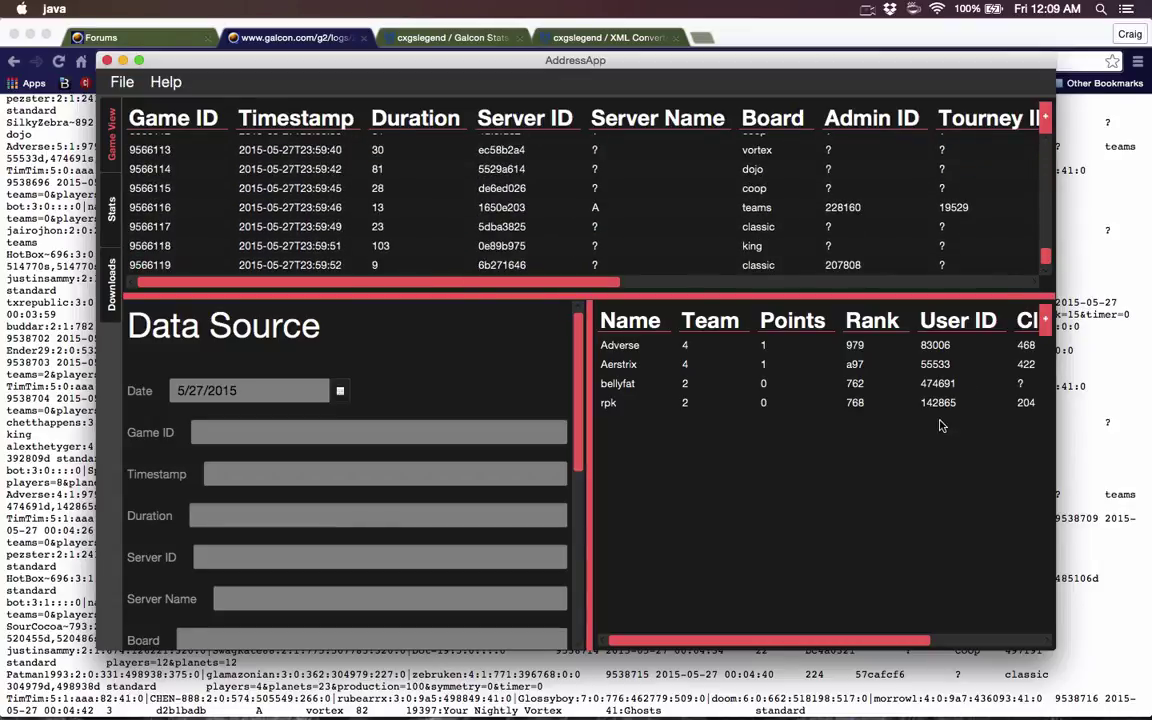
pyautogui.hscroll(3, 940, 425)
pyautogui.hscroll(-3, 940, 425)
# Step: Switch to Eclipse and examine the file-reading, preference and game-parsing code in Main.java
pyautogui.hotkey('ctrl', 'Up')
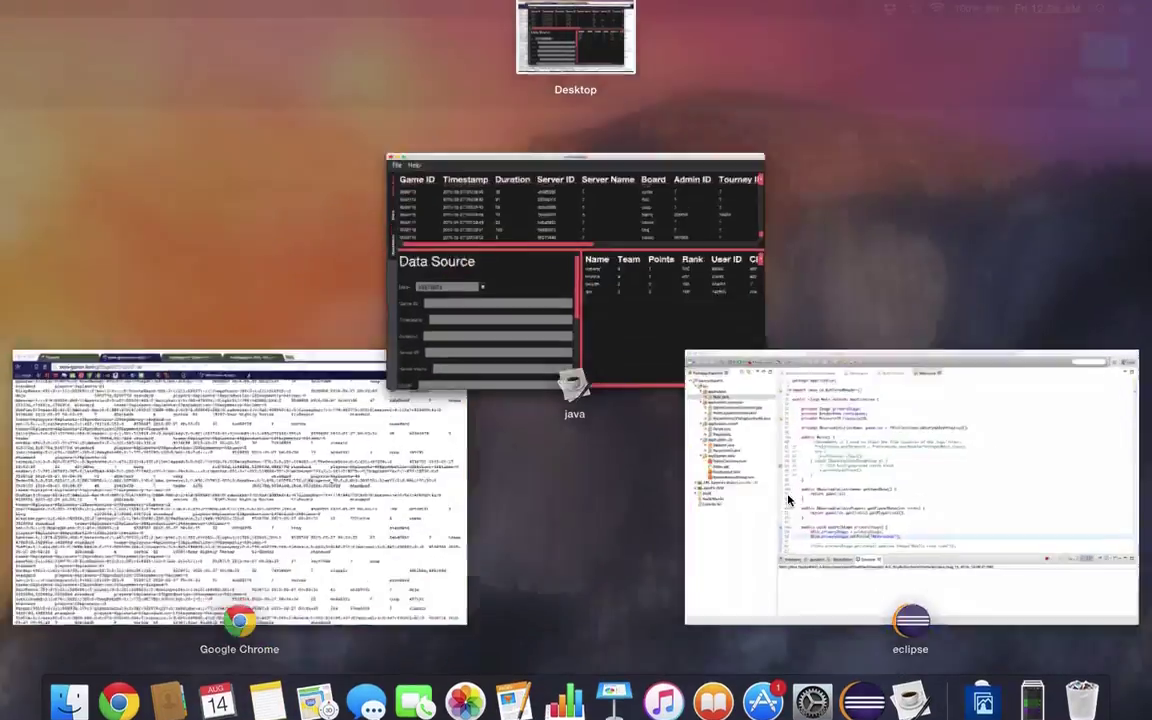
pyautogui.click(788, 499)
pyautogui.scroll(-15, 556, 280)
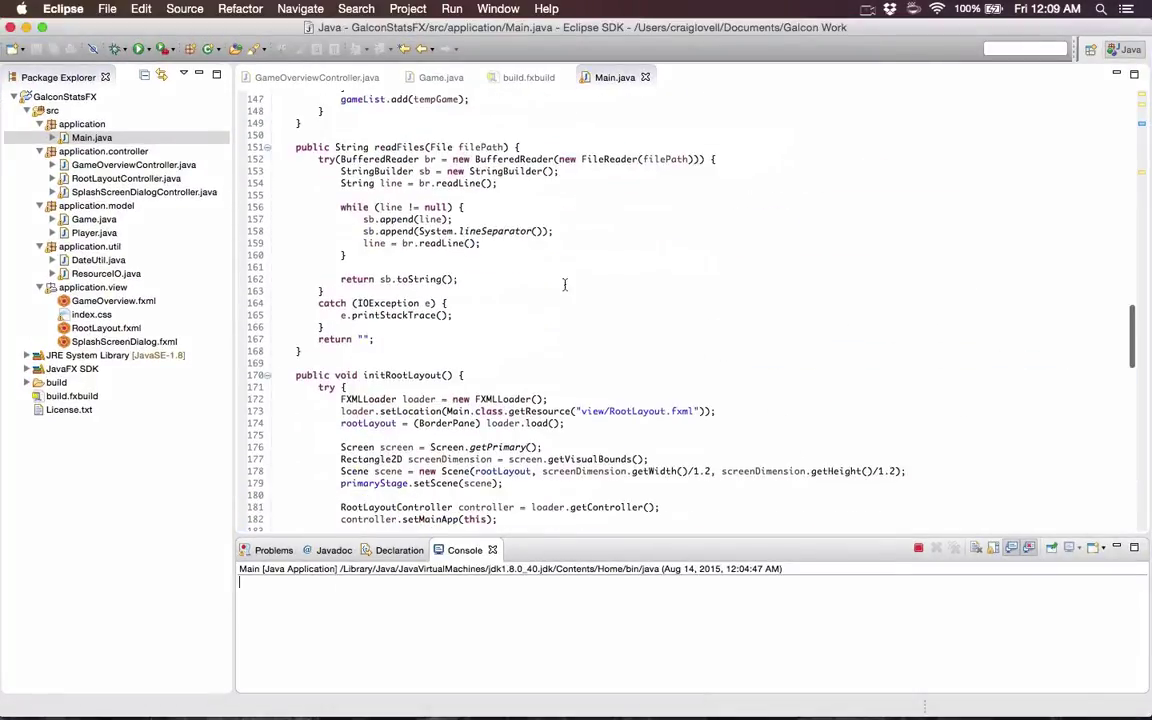
pyautogui.scroll(-15, 504, 328)
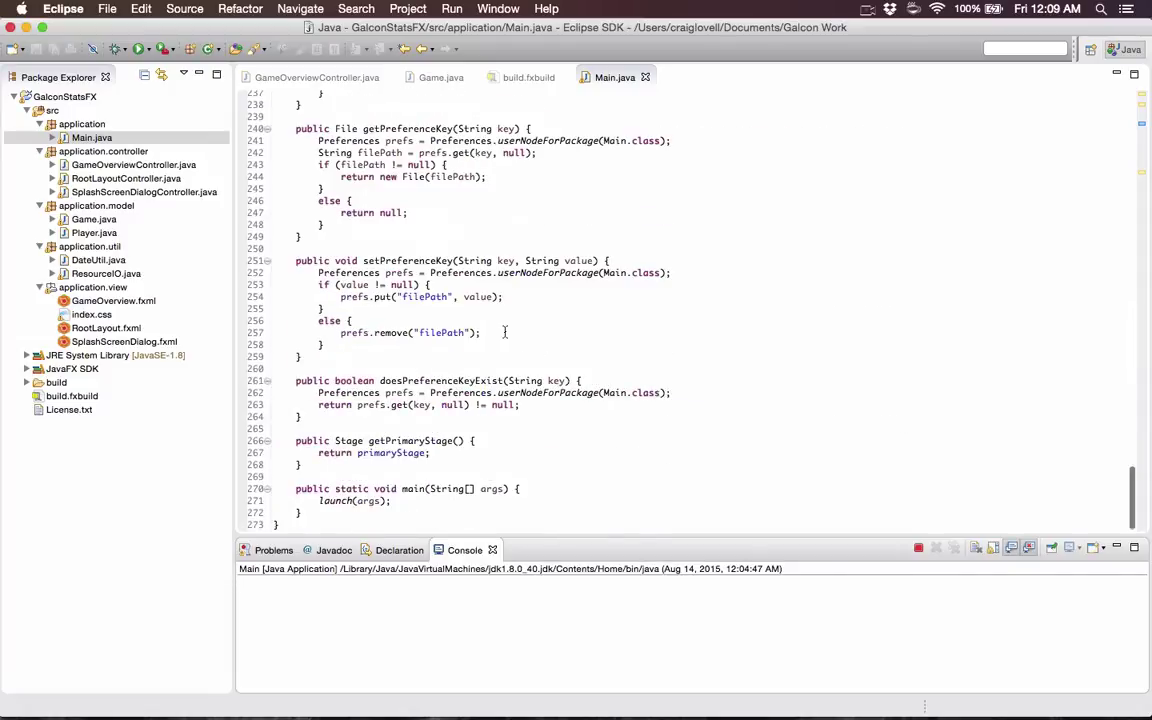
pyautogui.scroll(20, 504, 332)
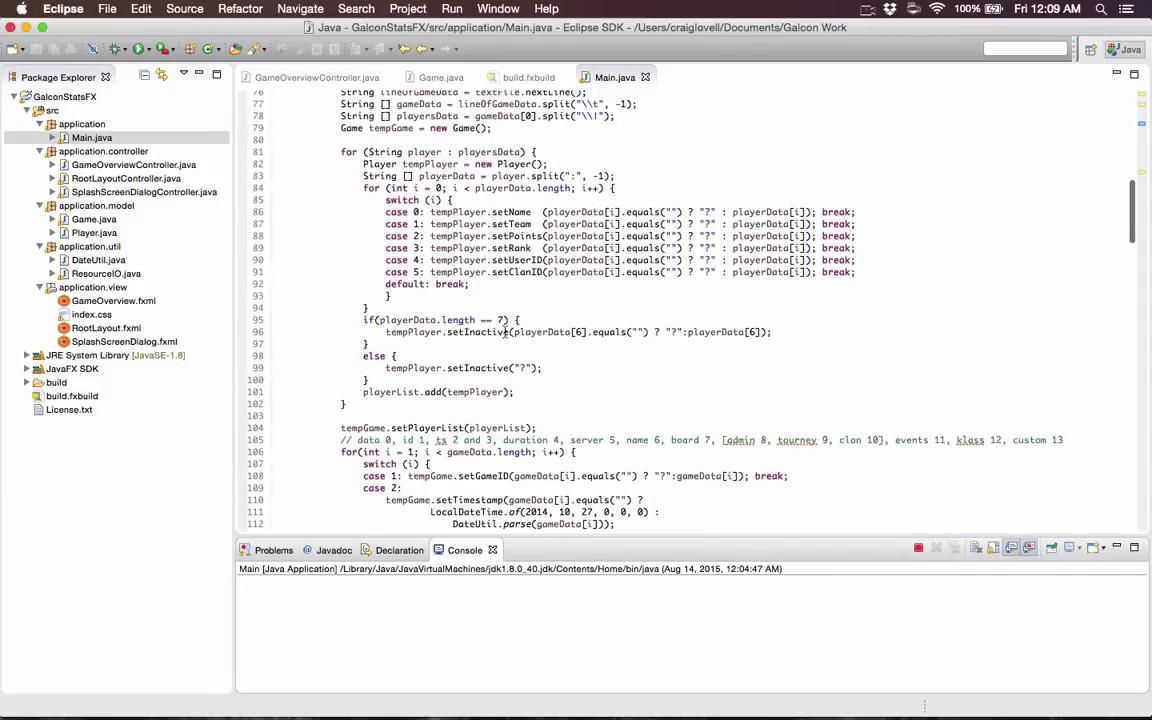
# Step: Open GameOverviewController.java and examine its filter listeners, column setup and textLength method
pyautogui.click(125, 167)
pyautogui.doubleClick(125, 167)
pyautogui.scroll(-5, 531, 275)
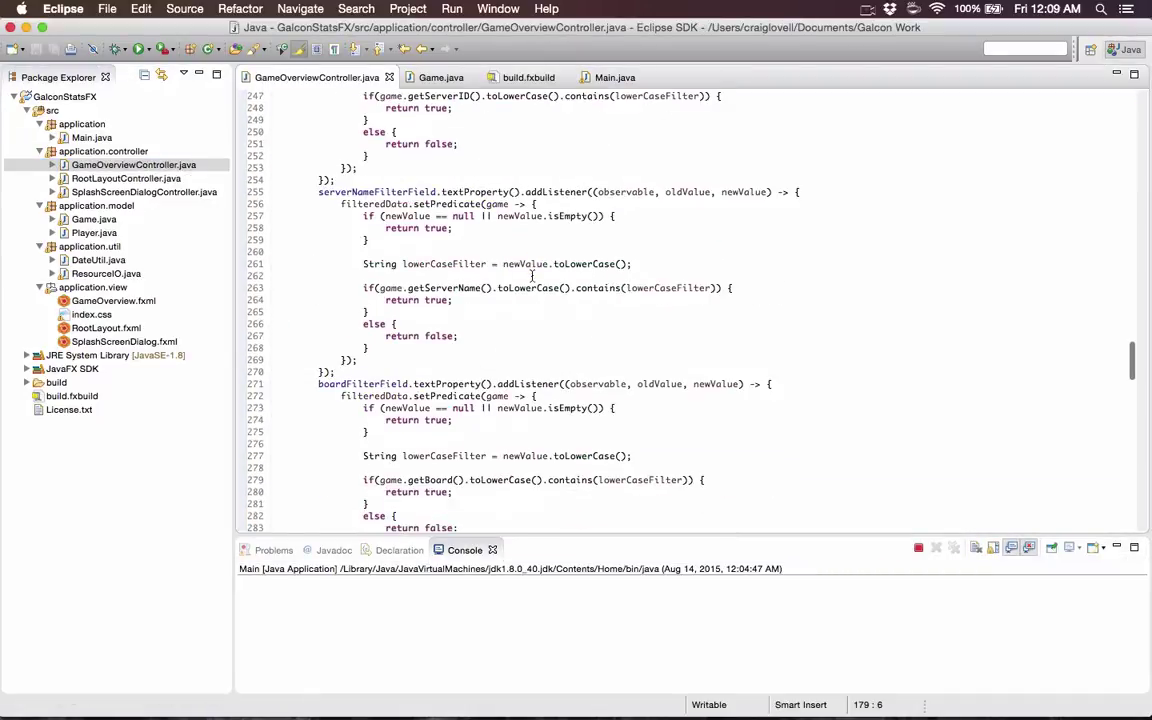
pyautogui.scroll(10, 531, 275)
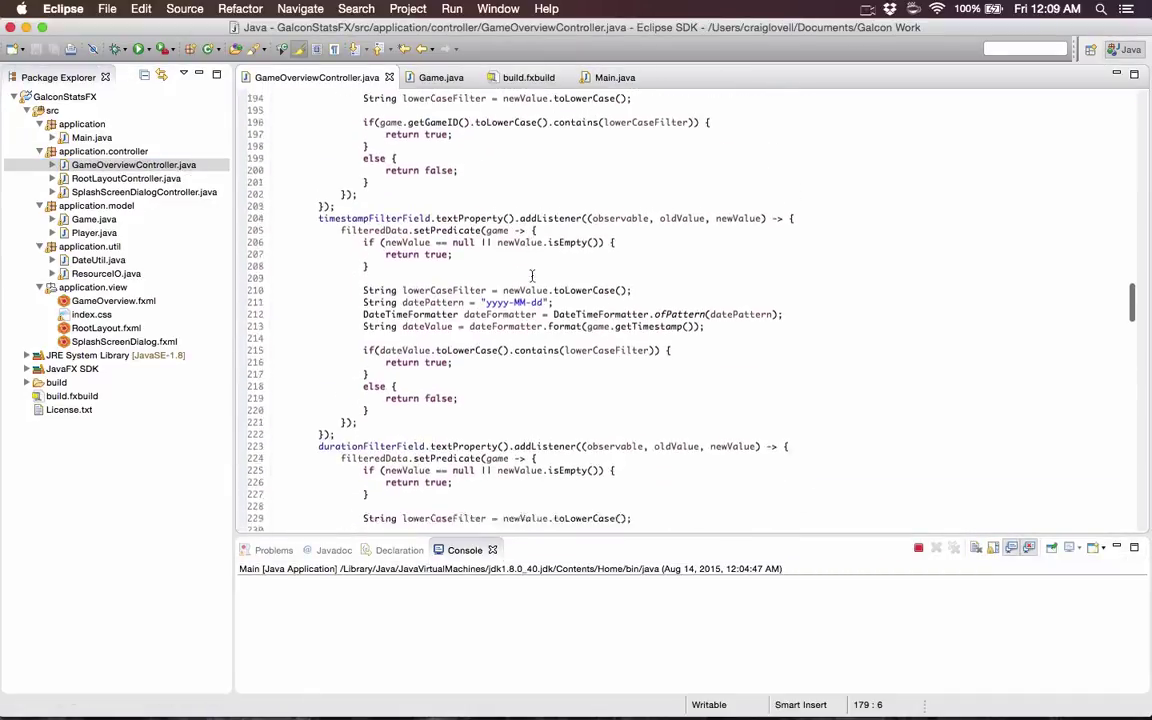
pyautogui.scroll(13, 504, 298)
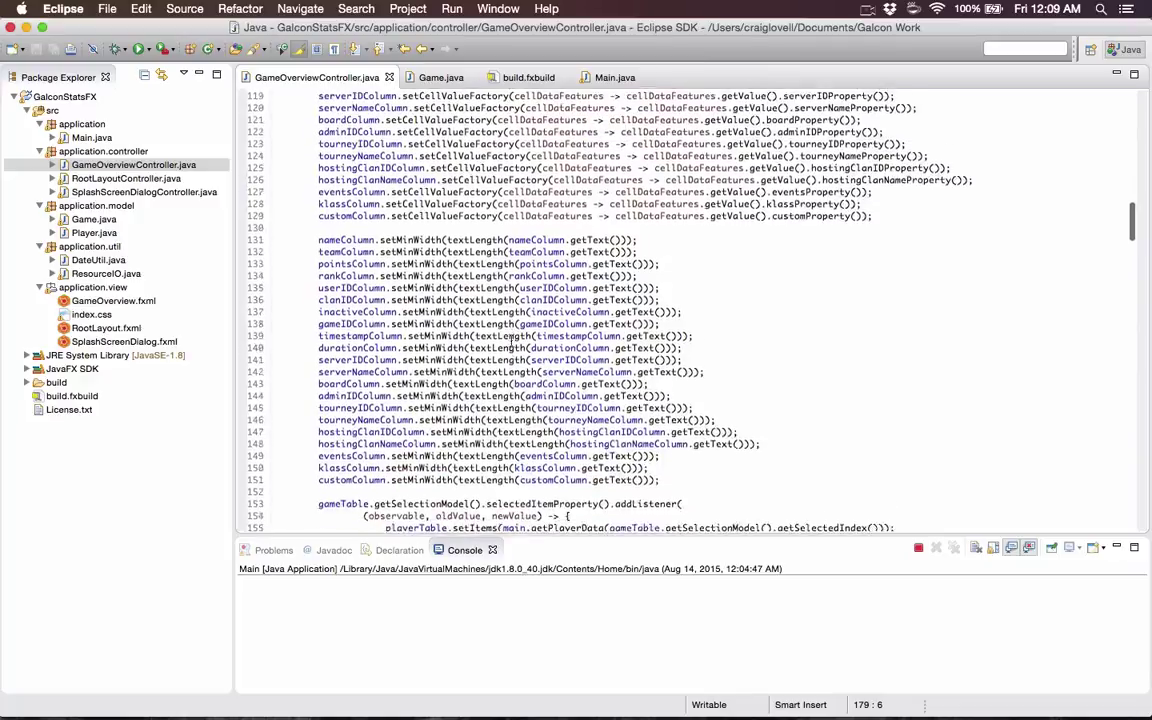
pyautogui.scroll(-4, 511, 341)
pyautogui.scroll(-1, 511, 341)
pyautogui.scroll(-4, 420, 350)
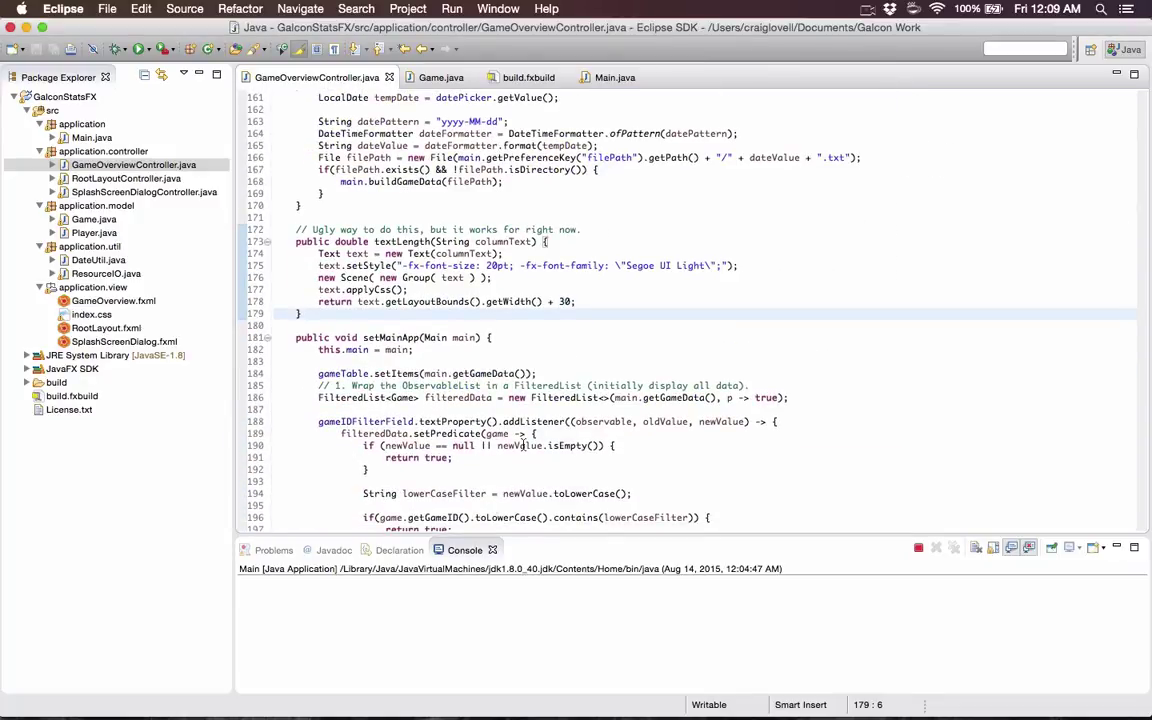
pyautogui.scroll(1, 470, 395)
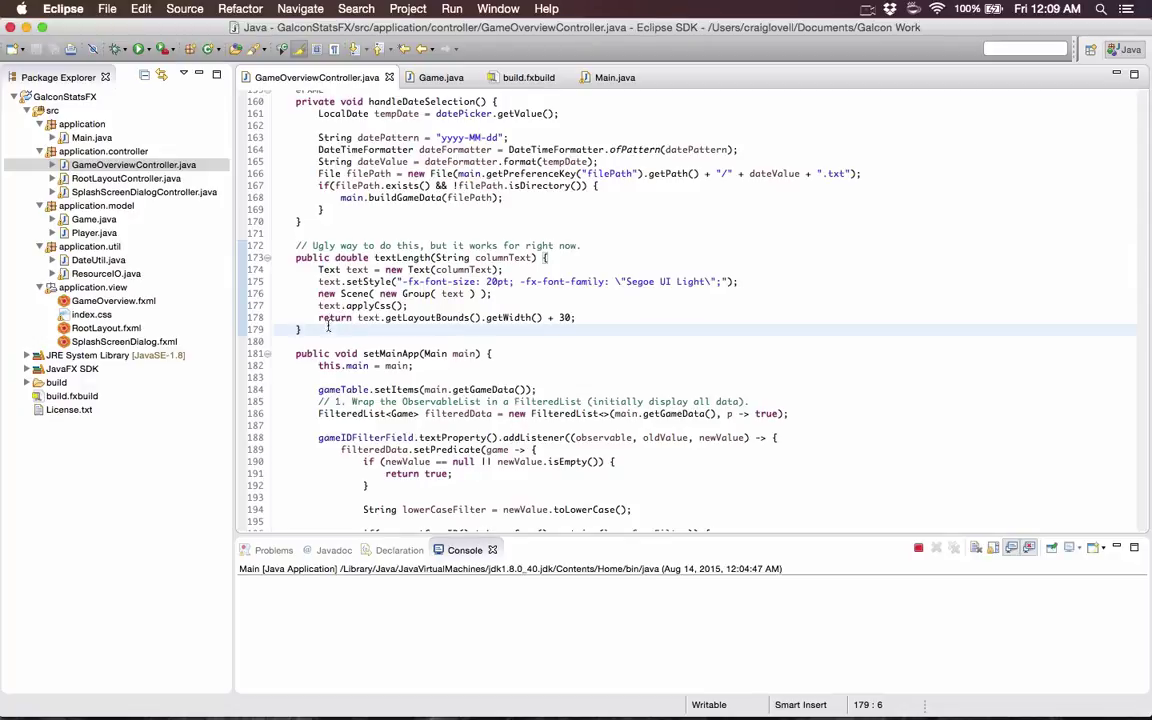
# Step: Switch to the running AddressApp window and back to Eclipse, and examine the textLength and handleDateSelection methods
pyautogui.hotkey('ctrl', 'Up')
pyautogui.click(571, 404)
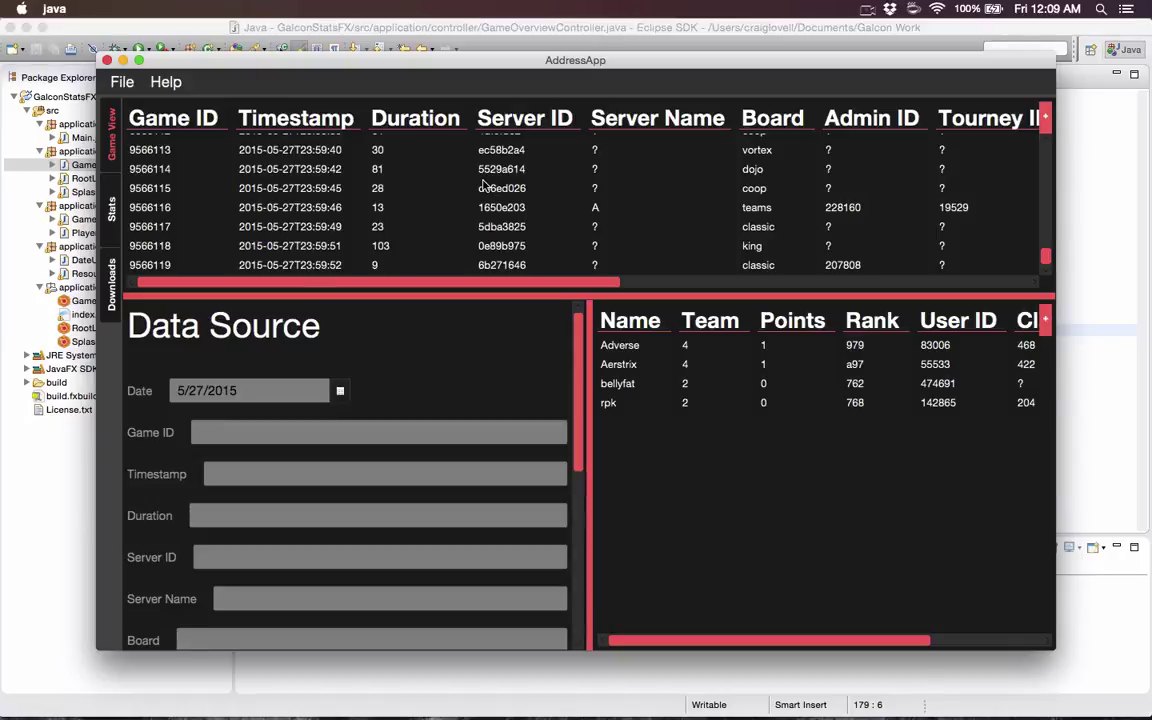
pyautogui.hotkey('ctrl', 'Up')
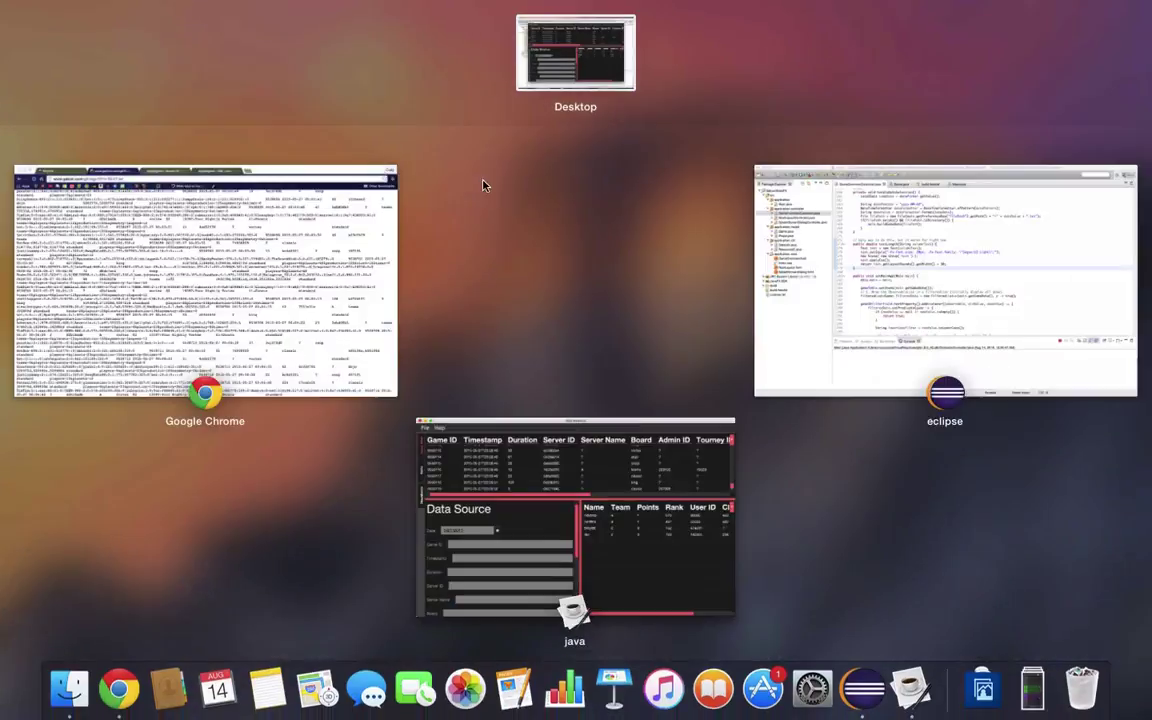
pyautogui.click(939, 275)
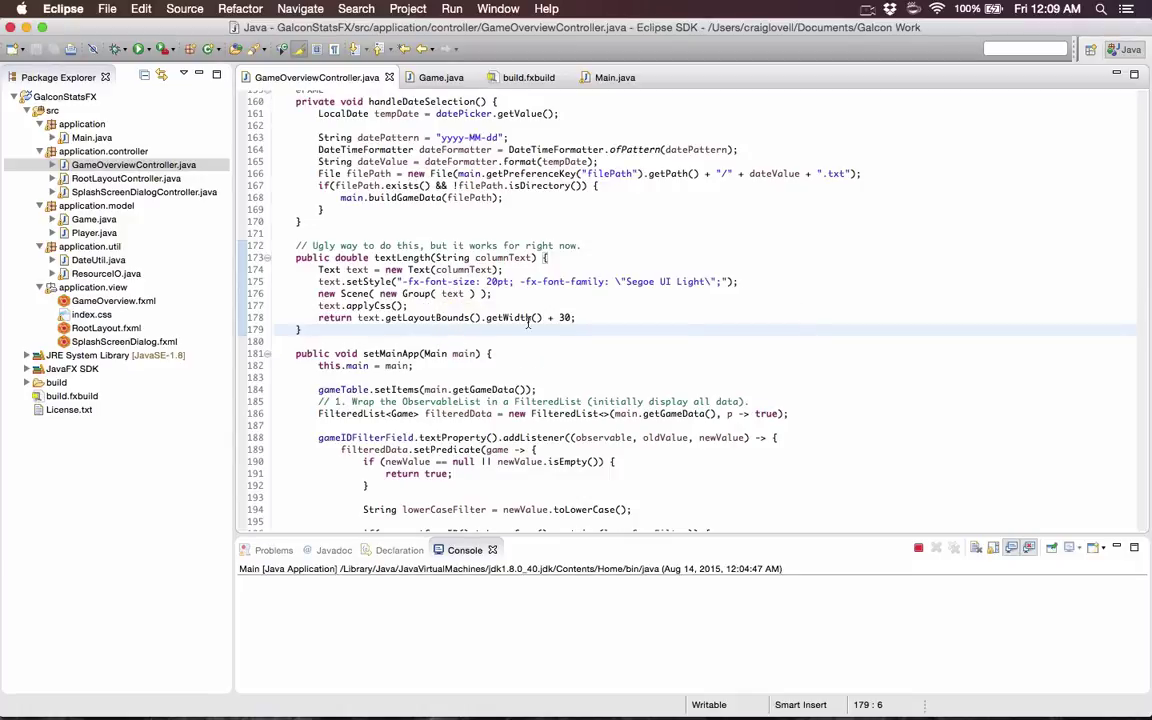
pyautogui.moveTo(528, 322)
pyautogui.scroll(3, 510, 272)
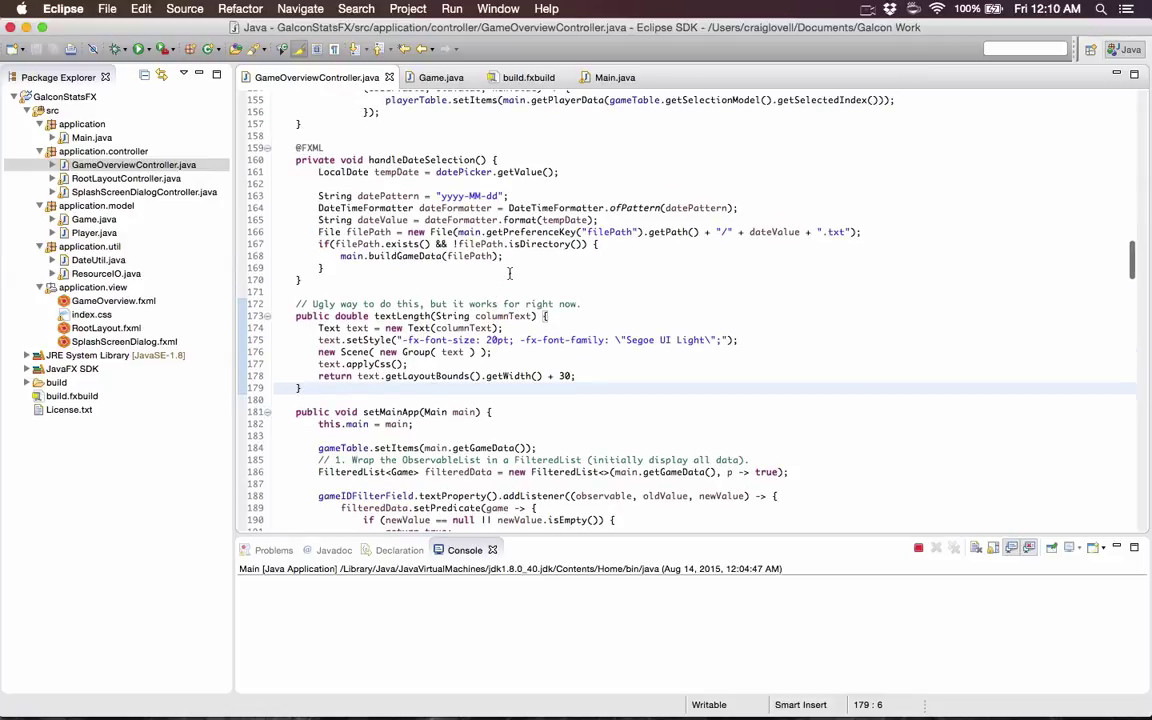
pyautogui.scroll(2, 510, 272)
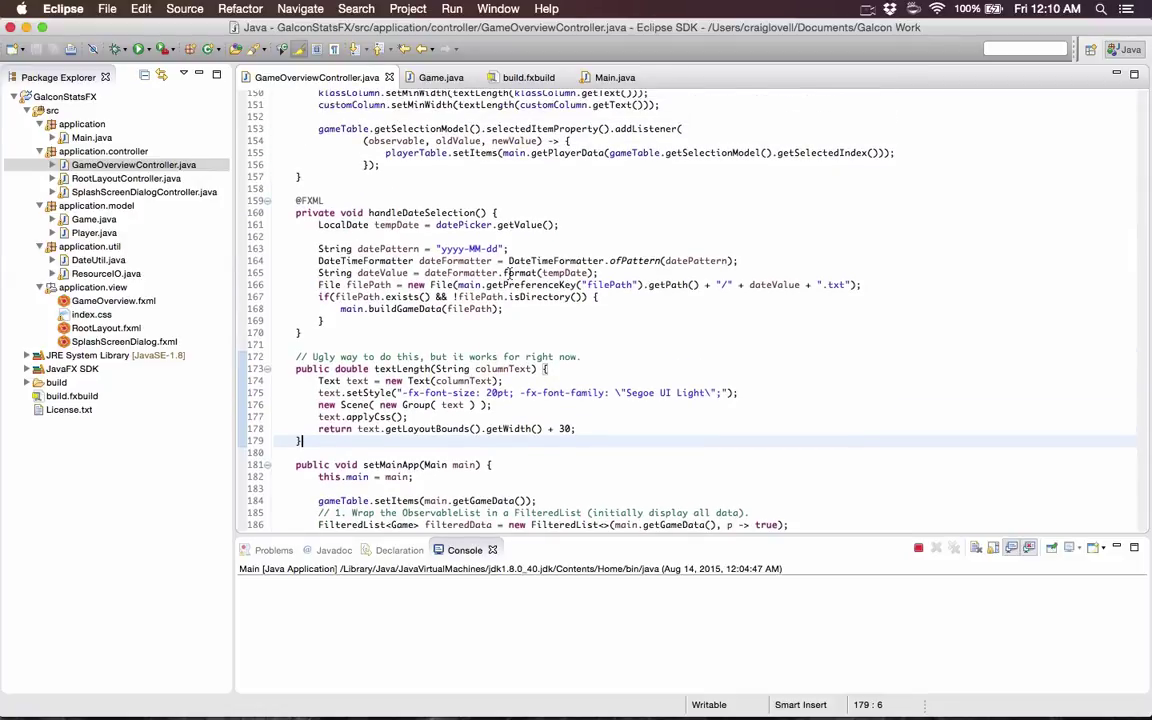
# Step: Switch to the running AddressApp window and close it
pyautogui.hotkey('ctrl', 'Up')
pyautogui.click(555, 440)
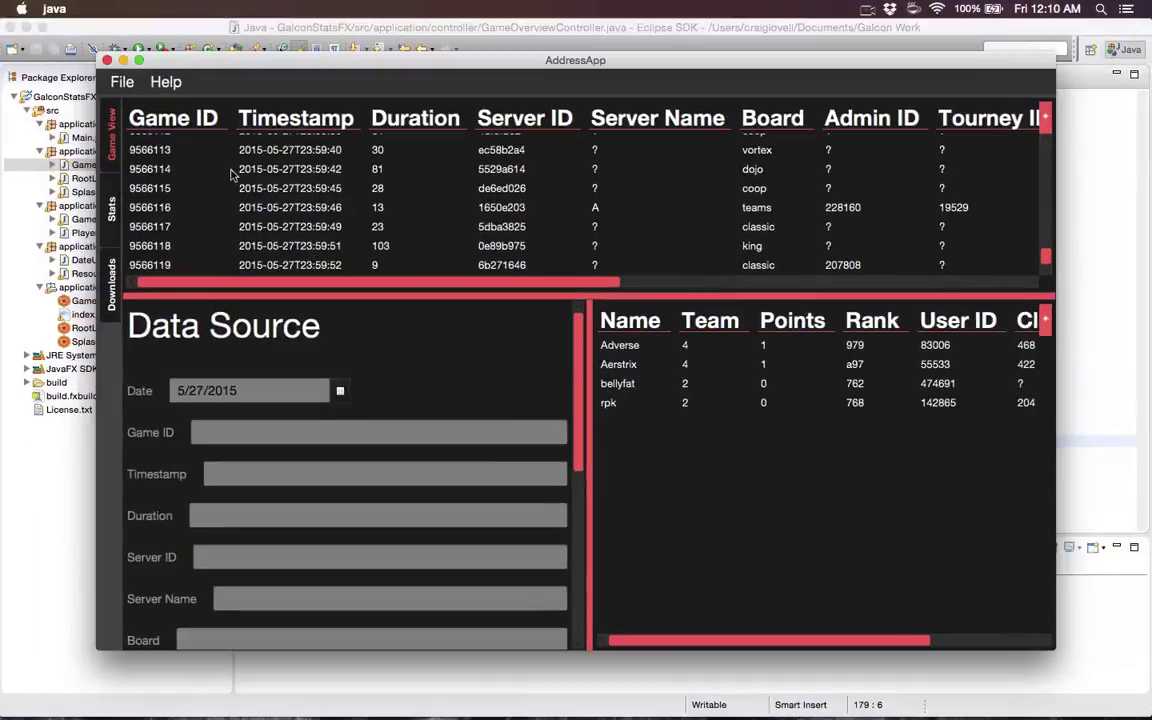
pyautogui.click(108, 61)
pyautogui.click(867, 9)
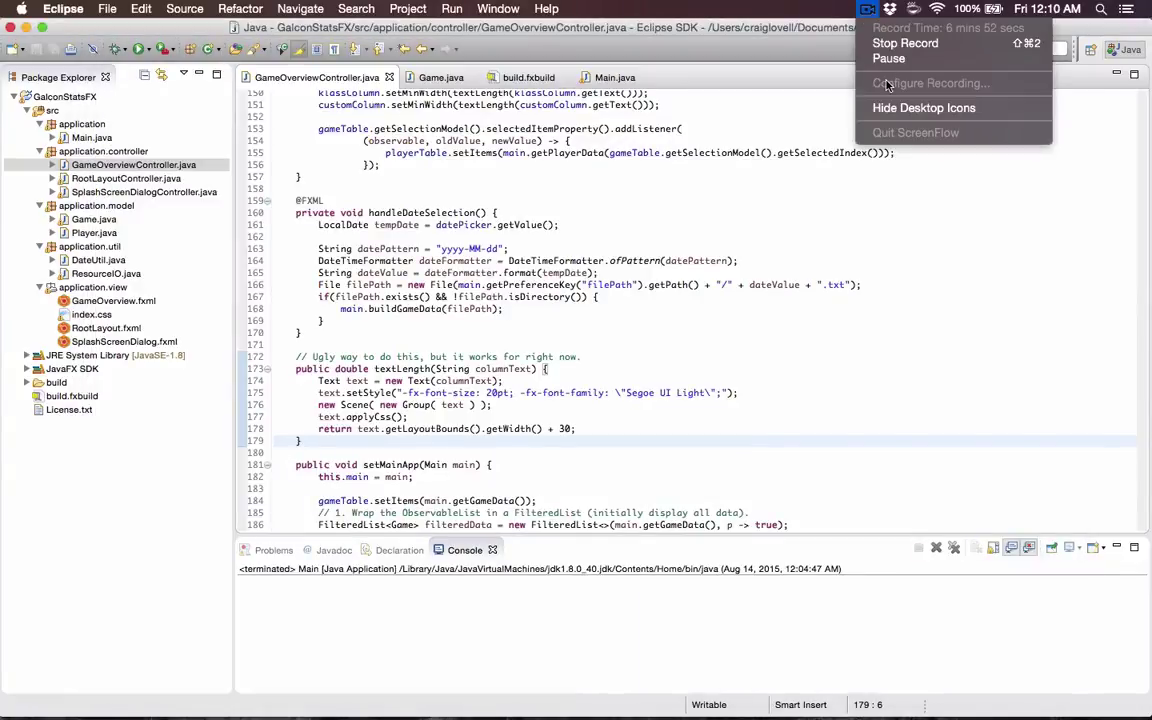